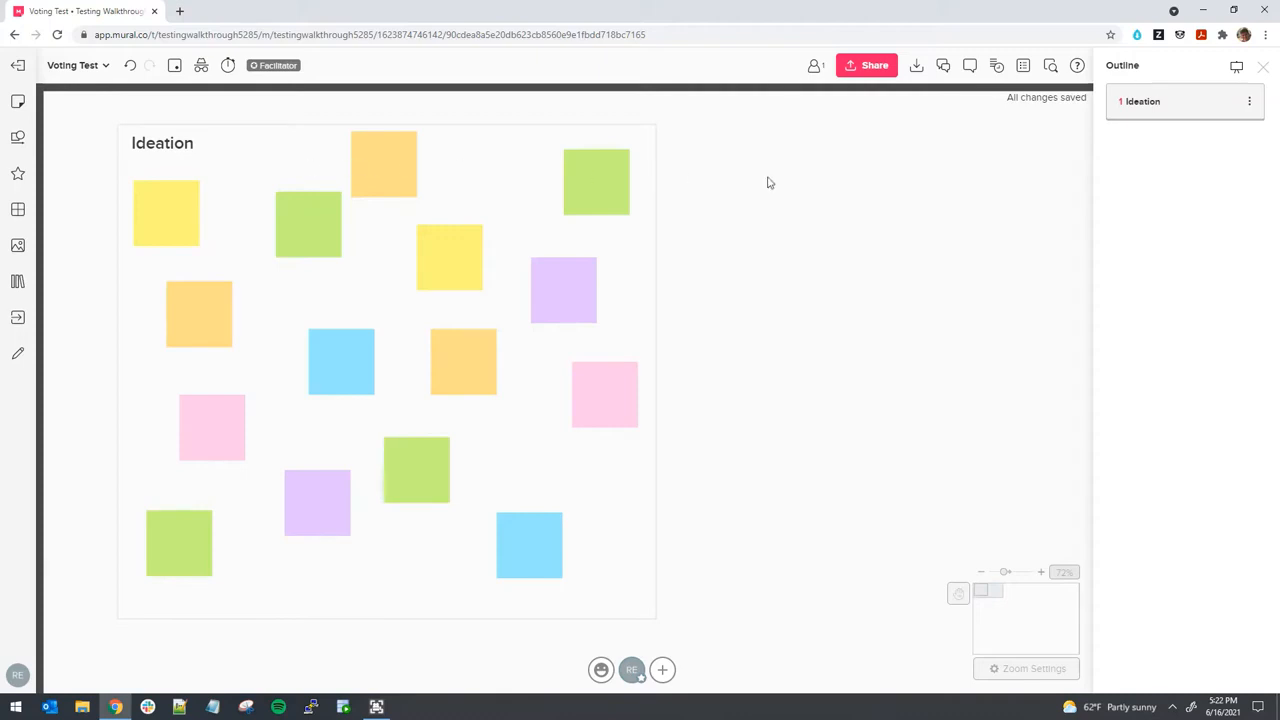
Jump back to the Ideation area using its outline entry
scroll(772, 234, down, 3)
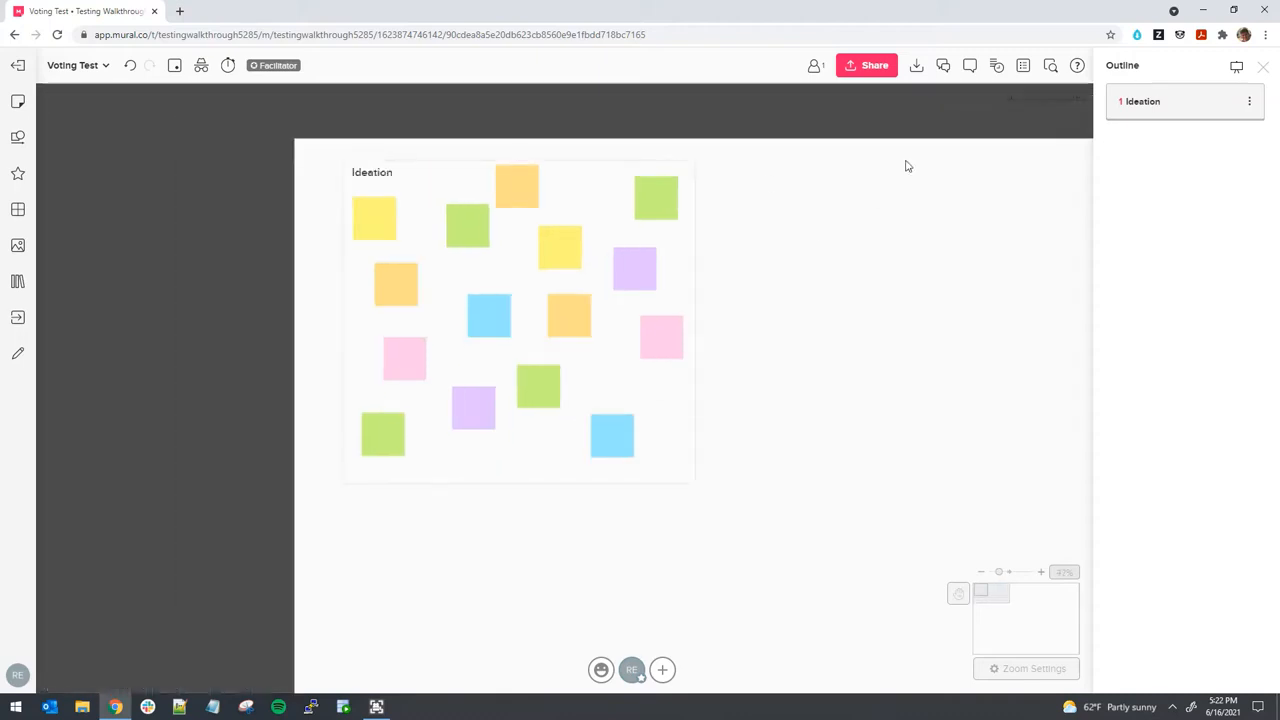
click(1148, 108)
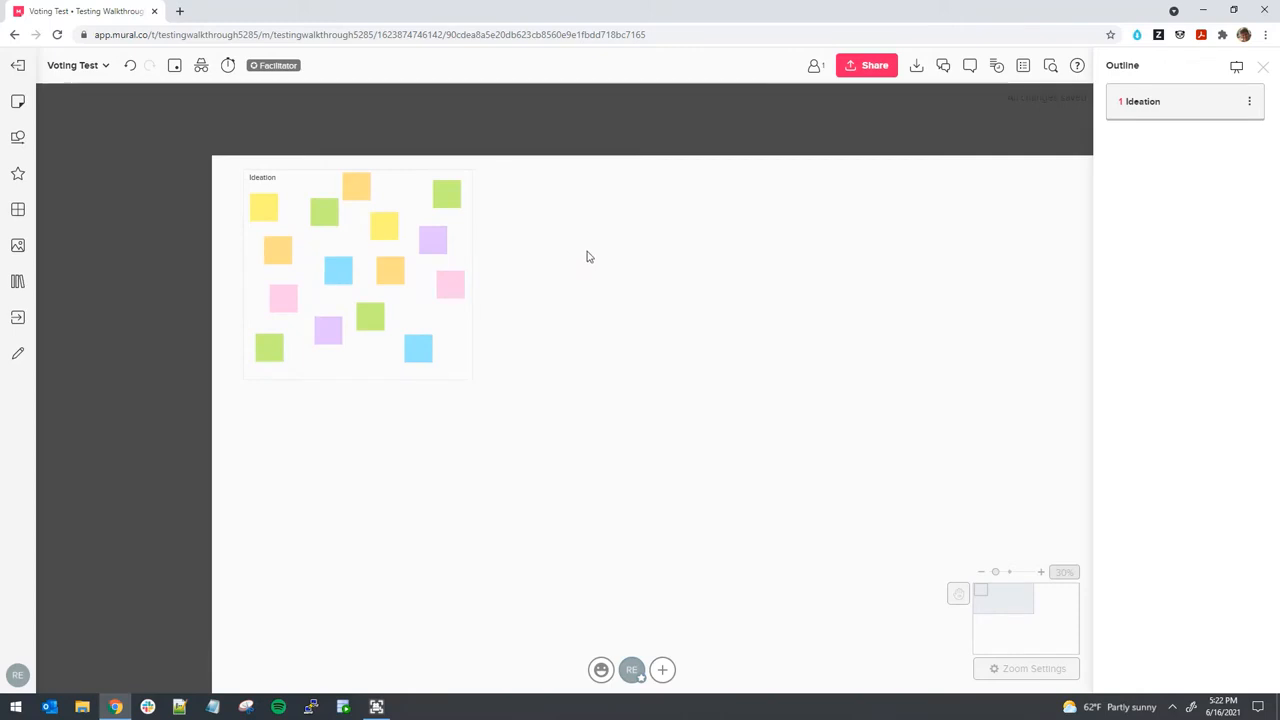
click(1171, 106)
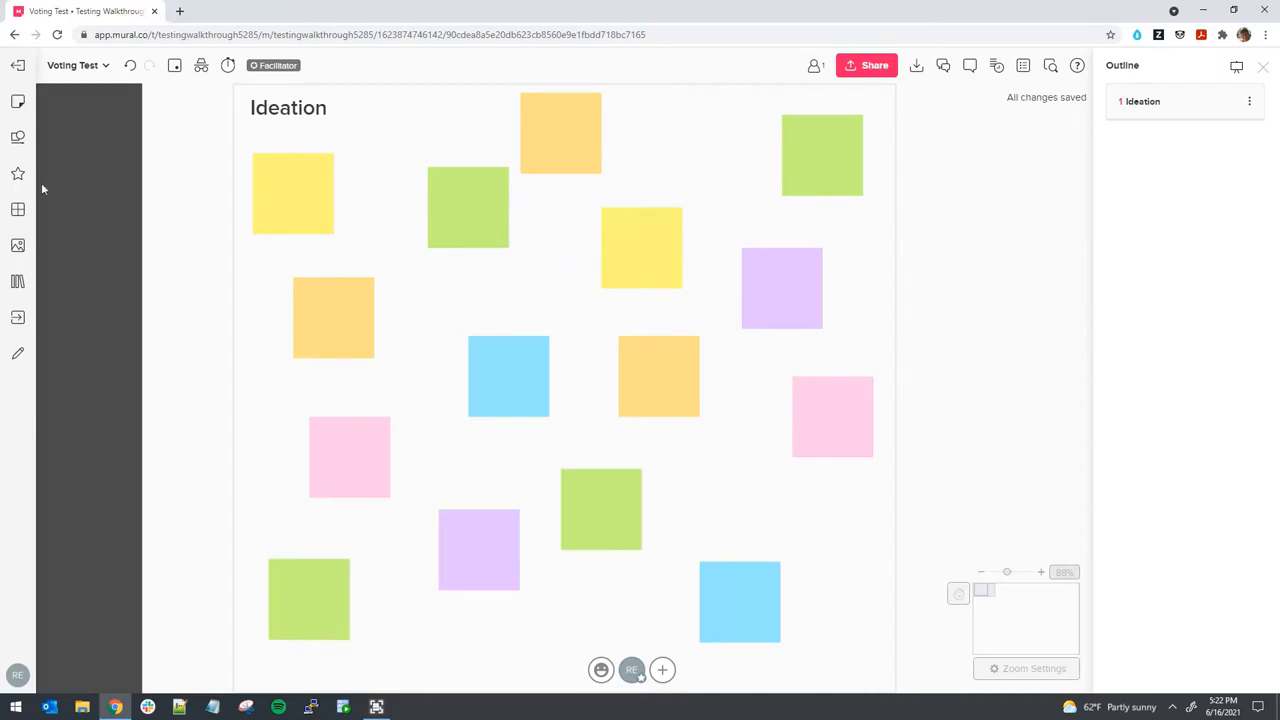
Add a yellow circle sticky note beside the Ideation area and shrink it to a small dot
click(17, 137)
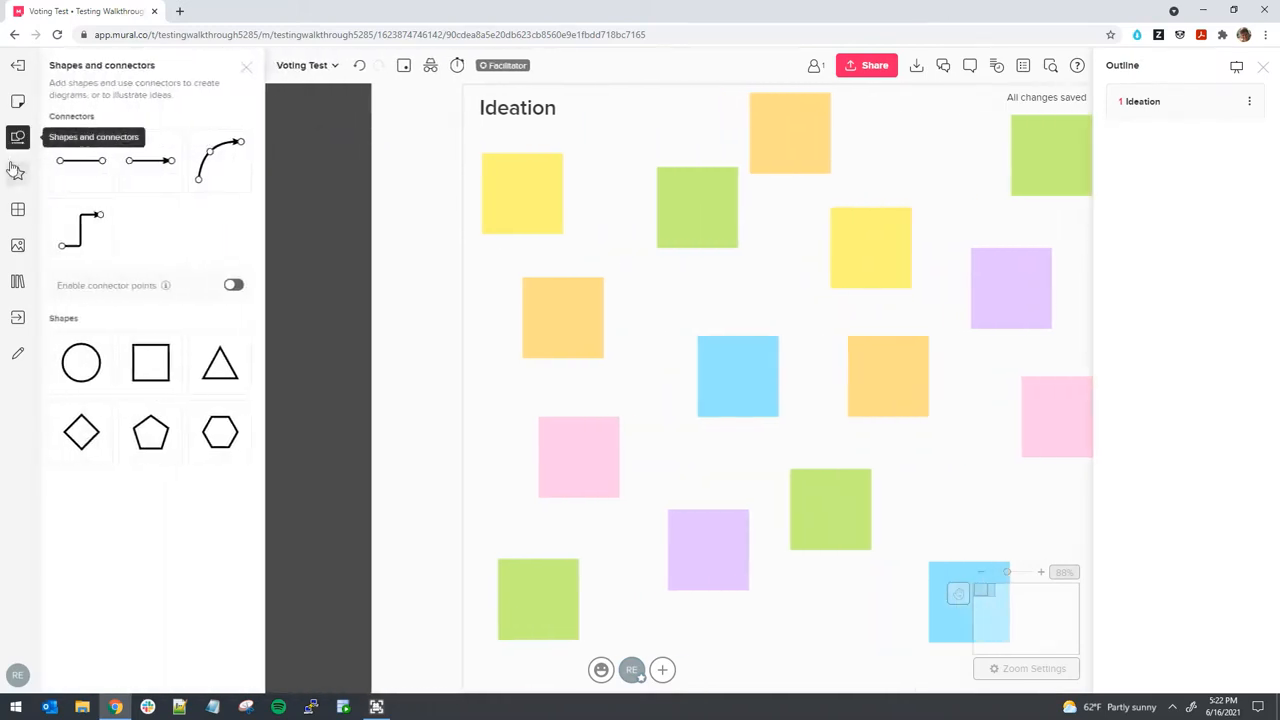
click(17, 101)
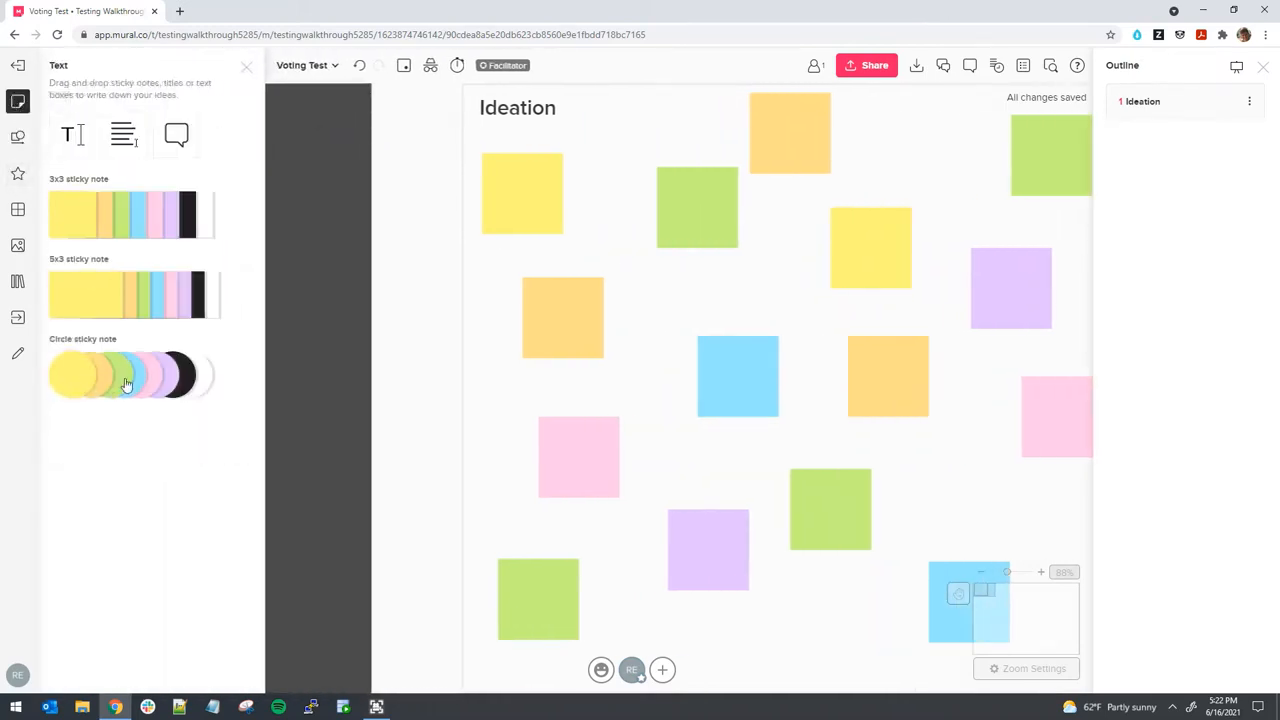
drag(71, 383, 404, 398)
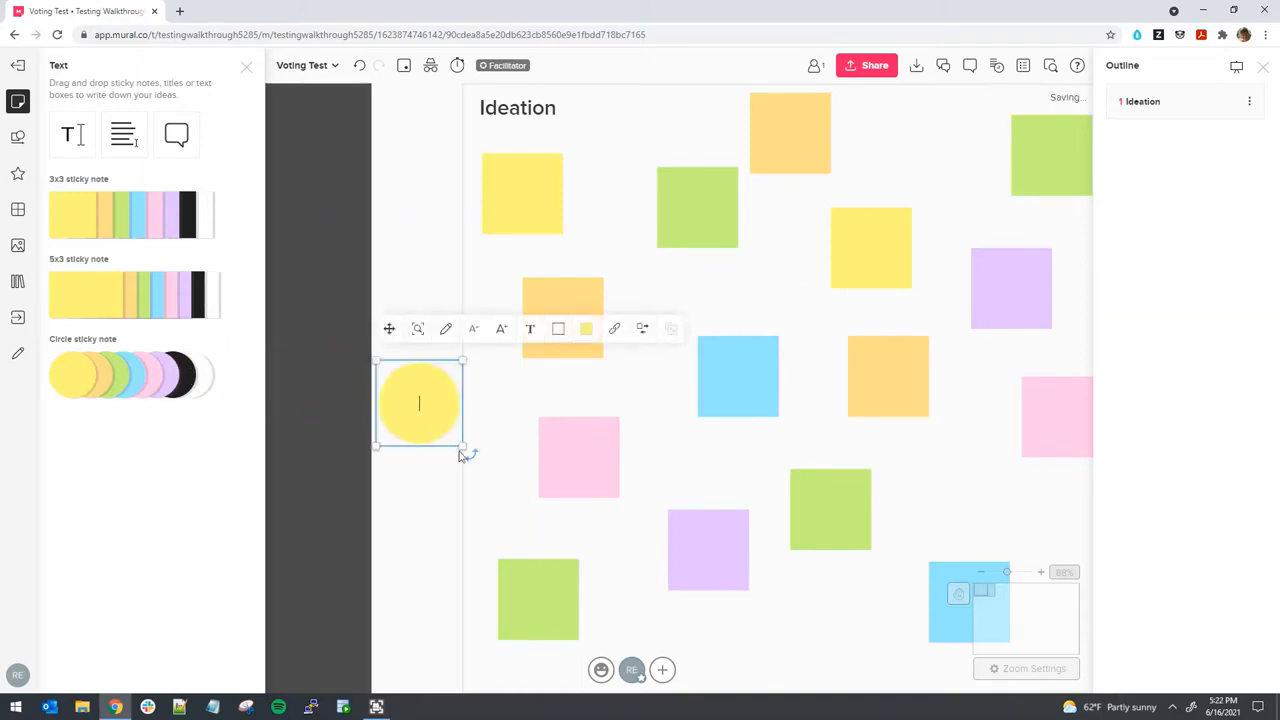
drag(461, 447, 429, 238)
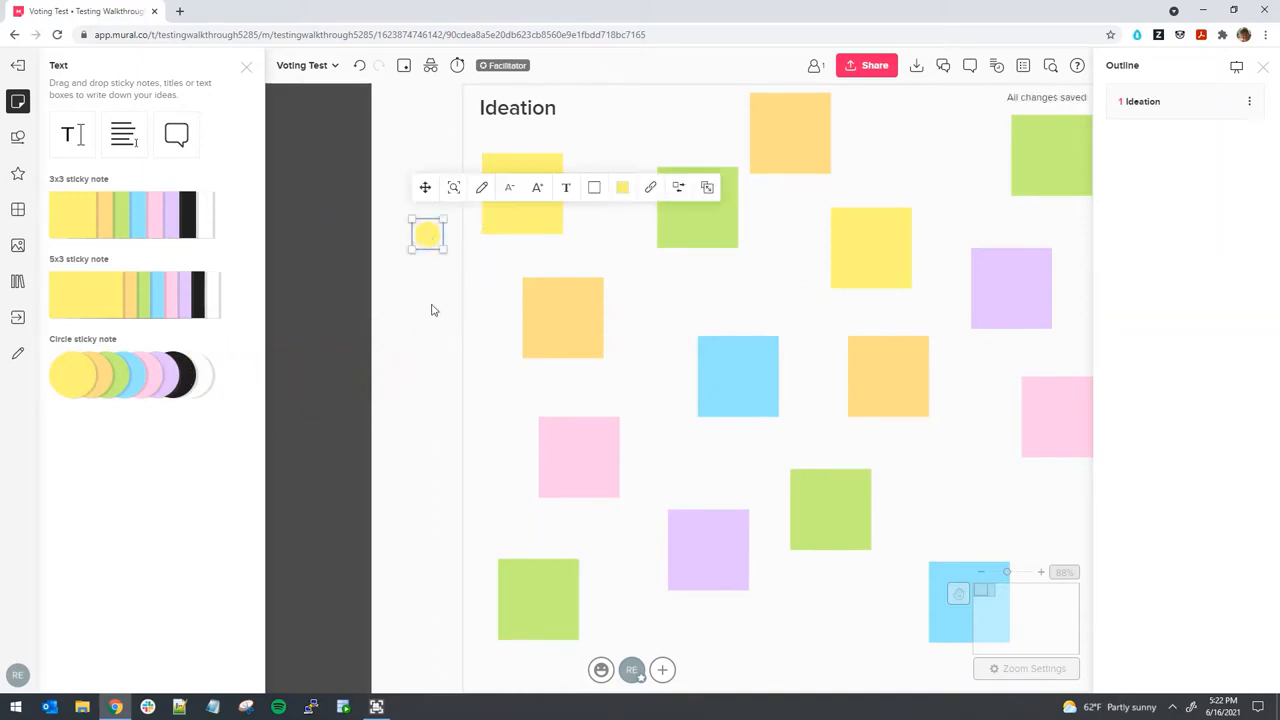
click(246, 67)
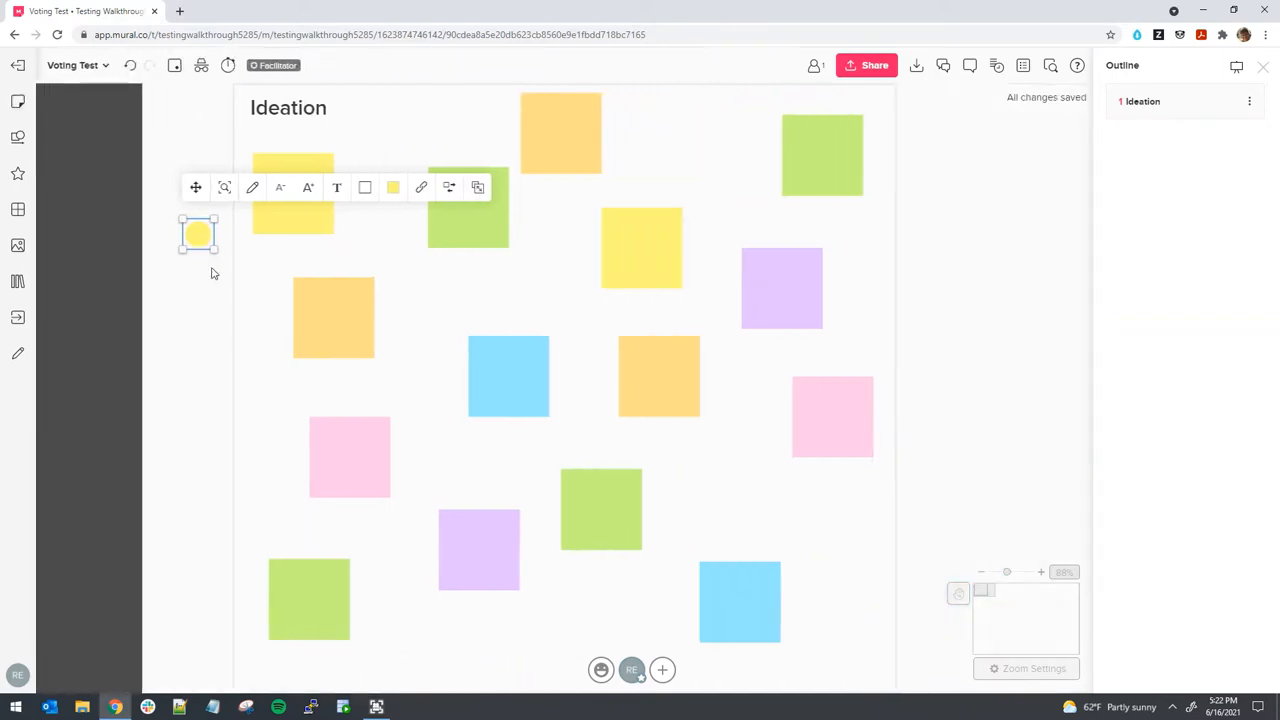
Move the small circle note just outside the Ideation area's upper-right corner and colour it red
scroll(213, 269, down, 1)
drag(199, 242, 789, 126)
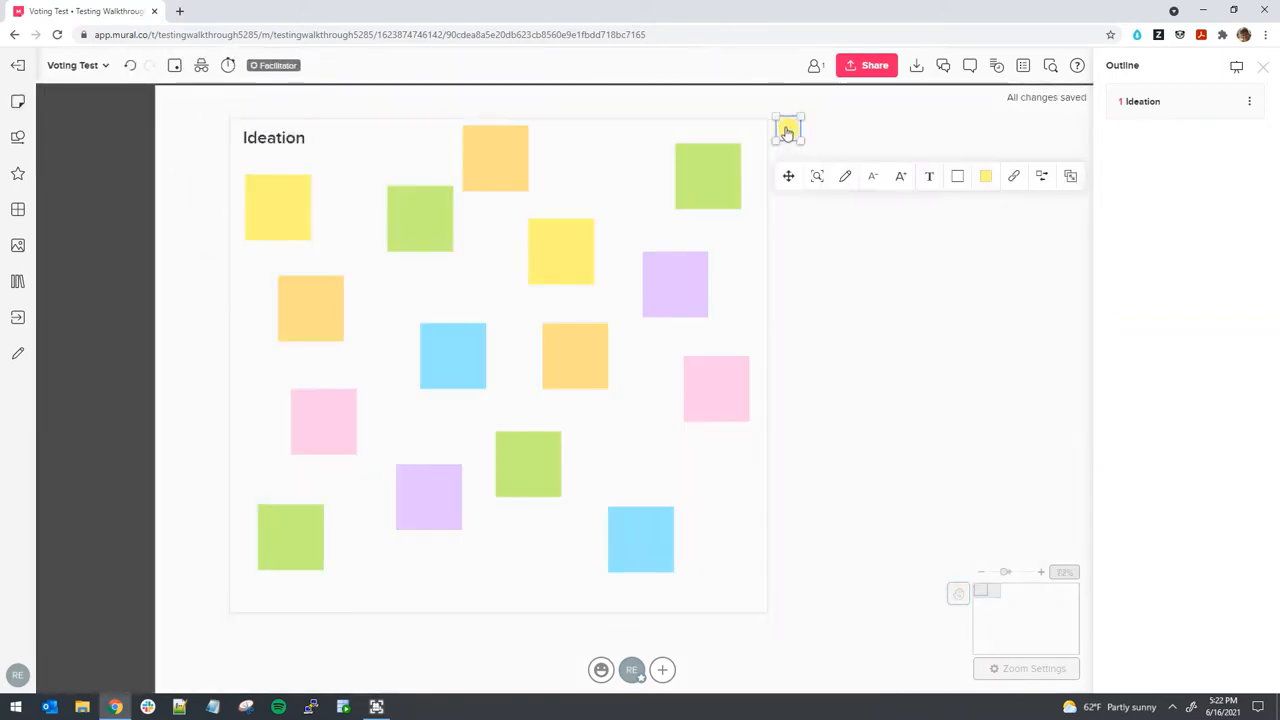
click(988, 178)
click(987, 279)
click(853, 255)
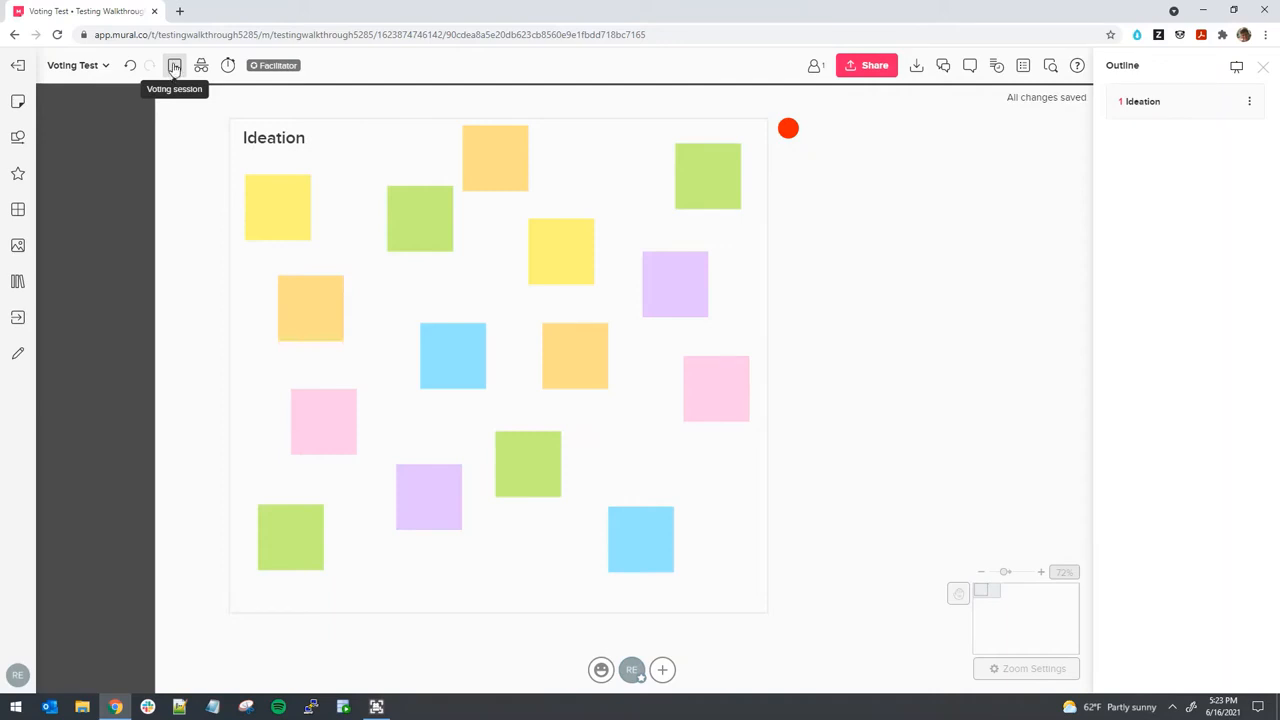
Set up a voting session named "Most feasible ideas" with 5 votes per person
click(174, 66)
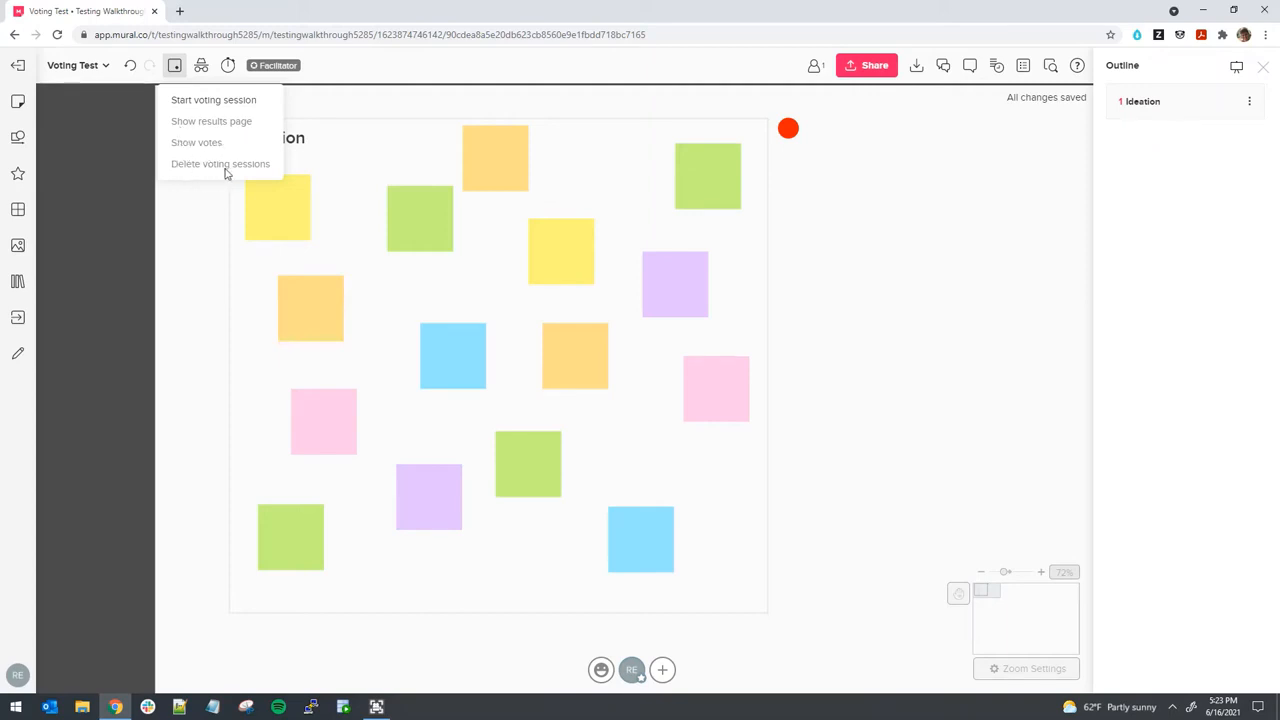
click(208, 101)
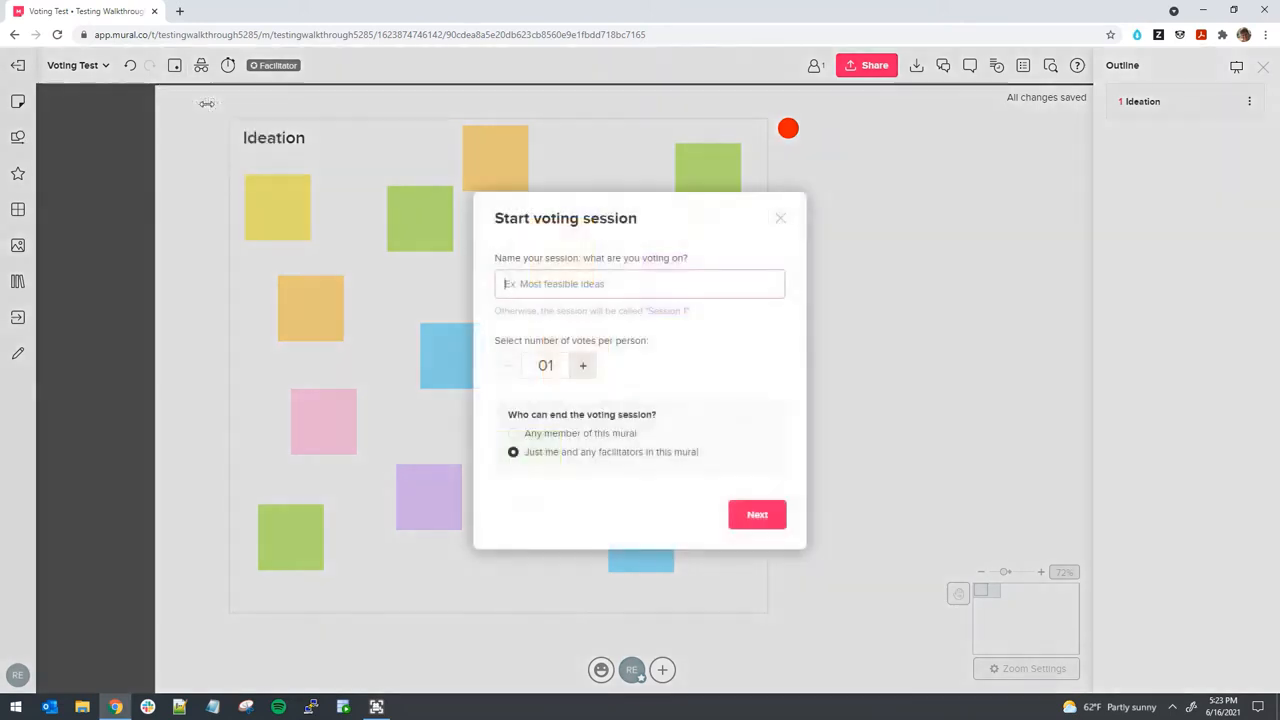
click(523, 284)
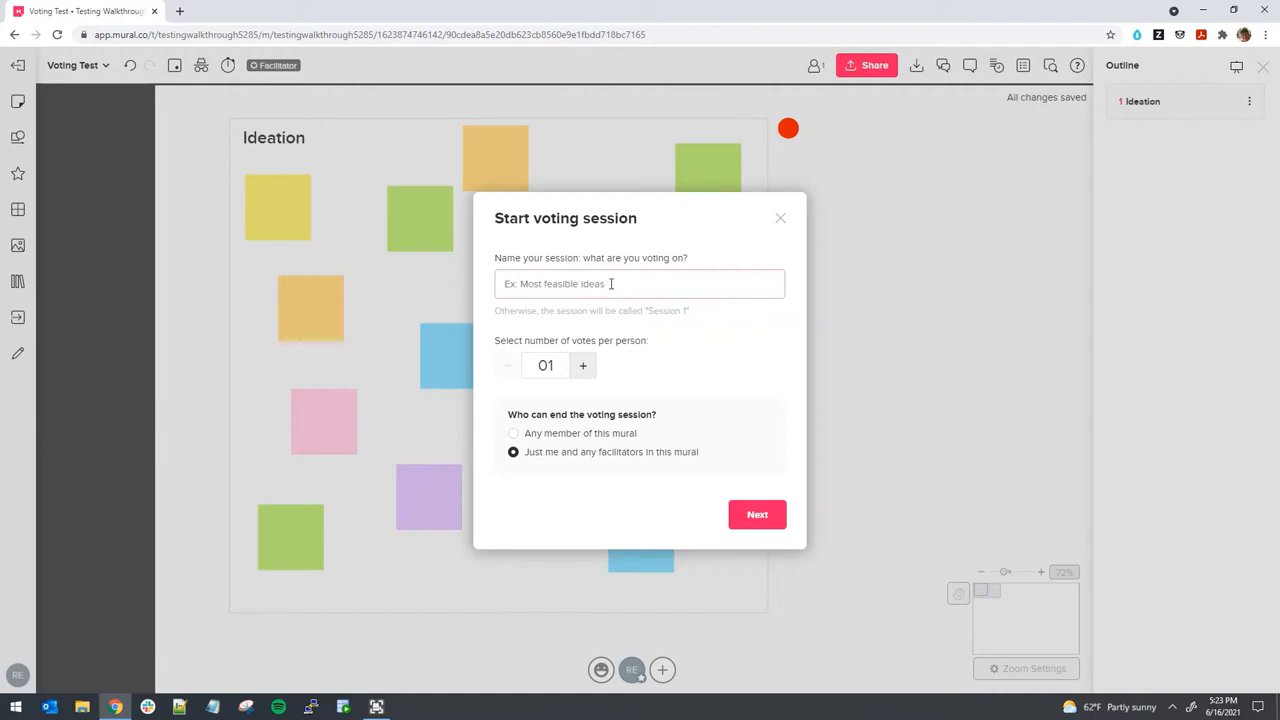
text(Most feasible ideas)
click(584, 366)
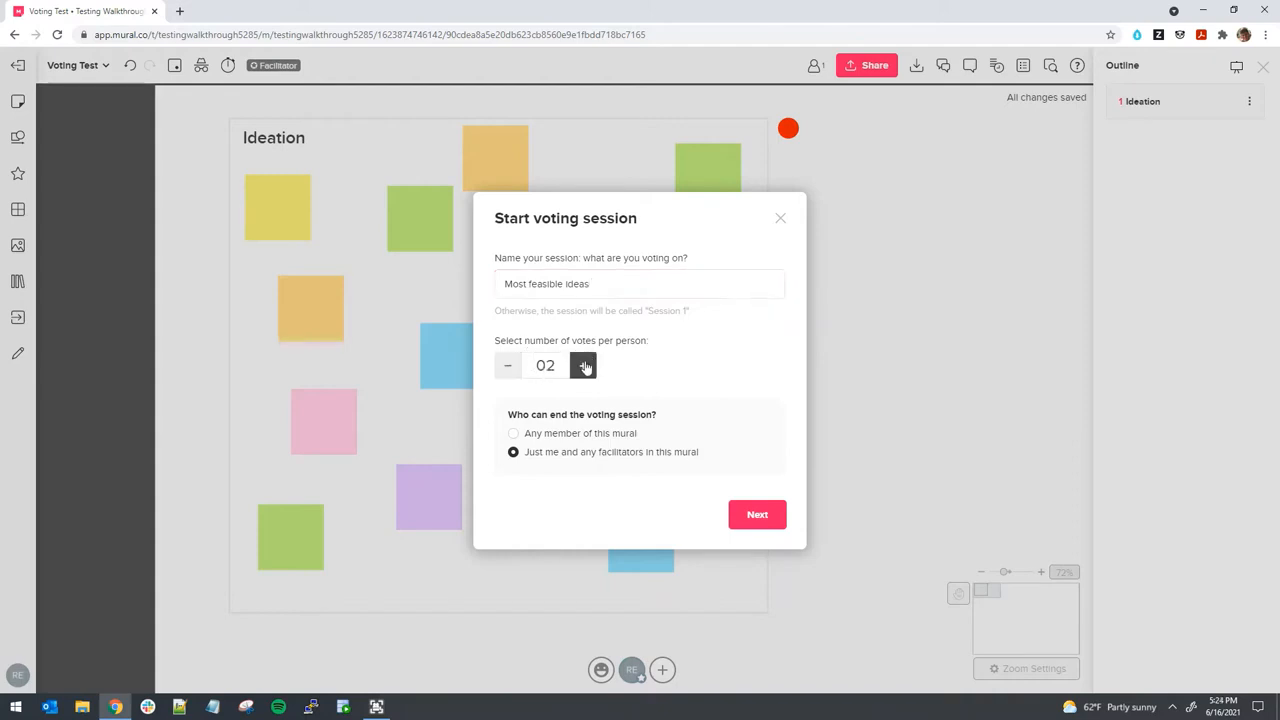
click(507, 366)
click(507, 366)
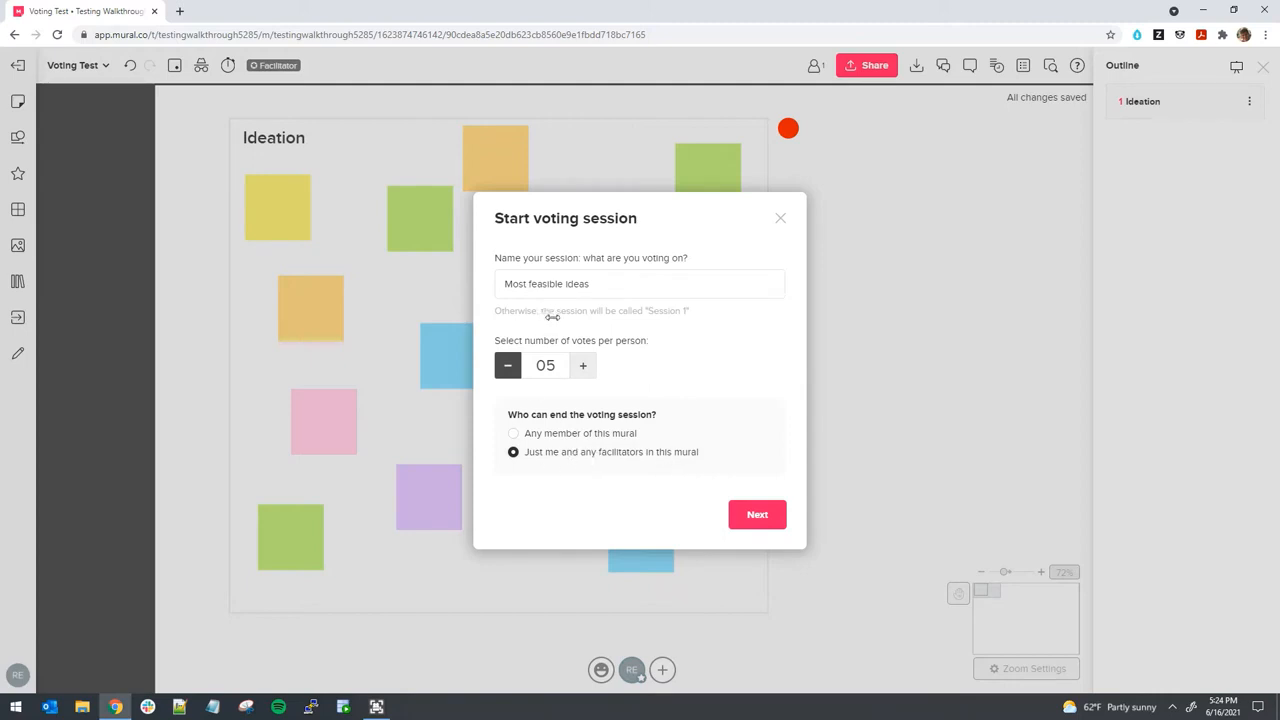
Launch the "Most feasible ideas" voting session and begin voting
drag(530, 286, 643, 284)
click(643, 284)
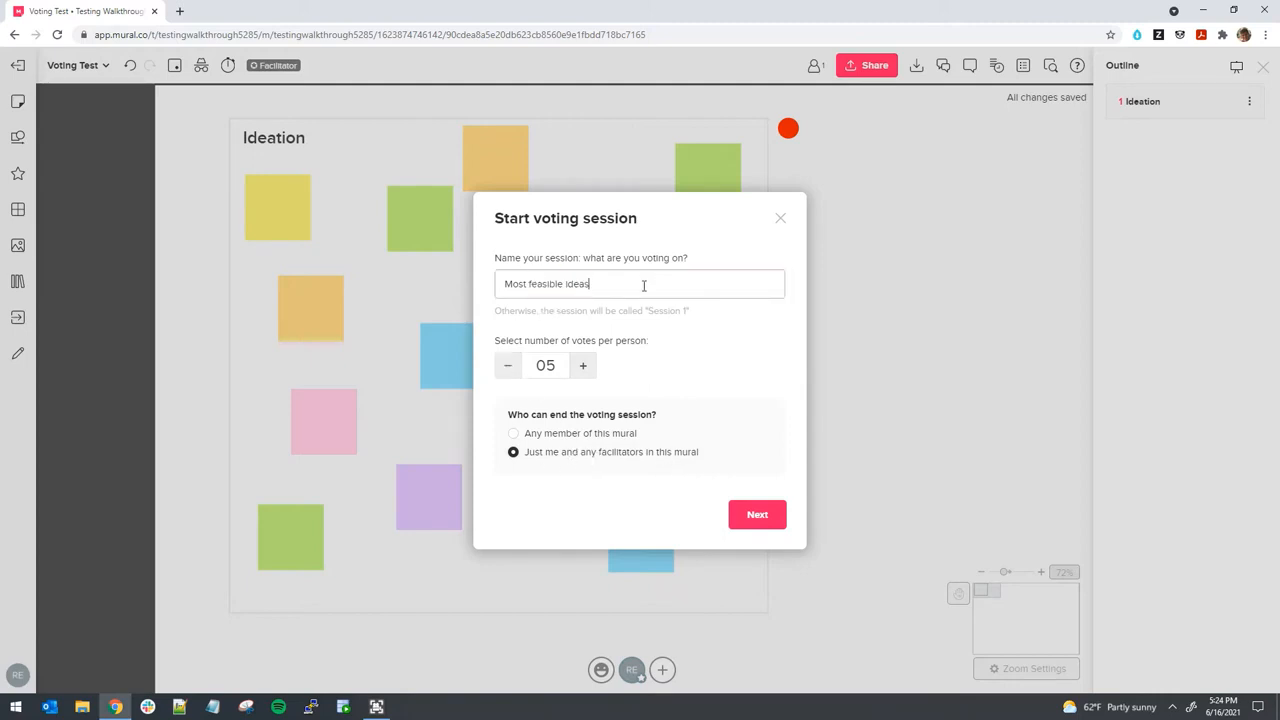
click(757, 515)
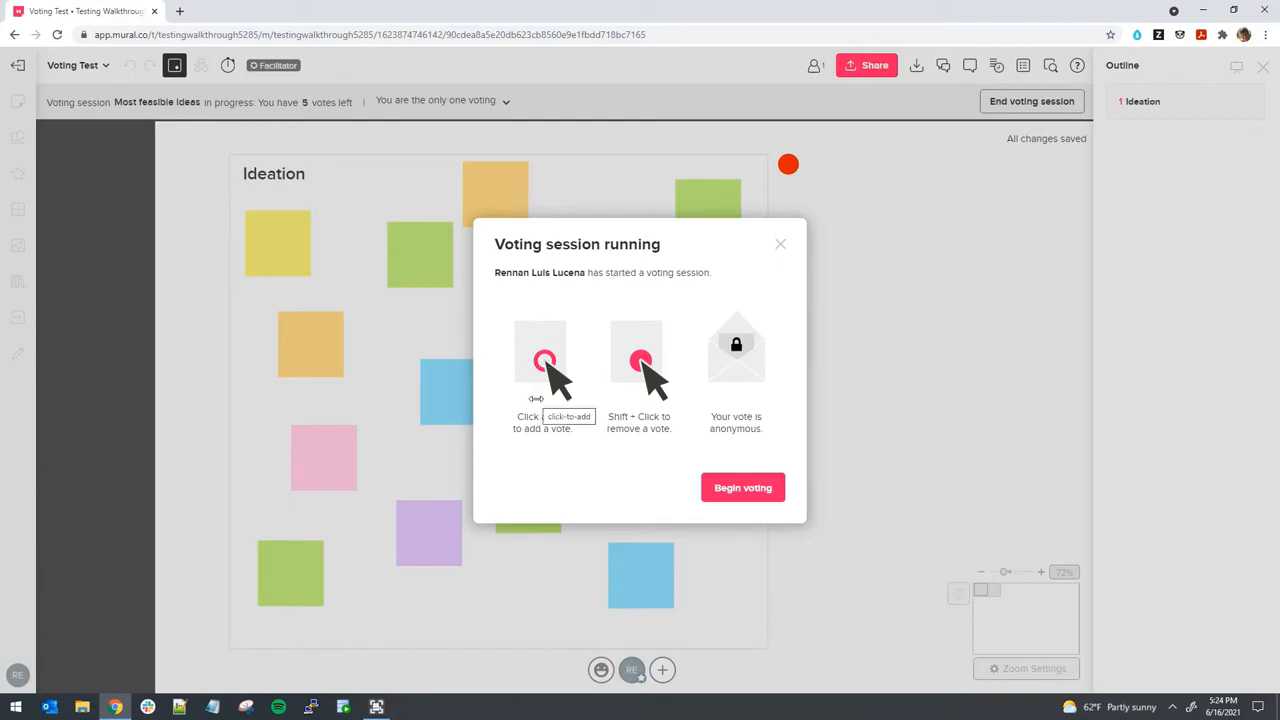
click(742, 488)
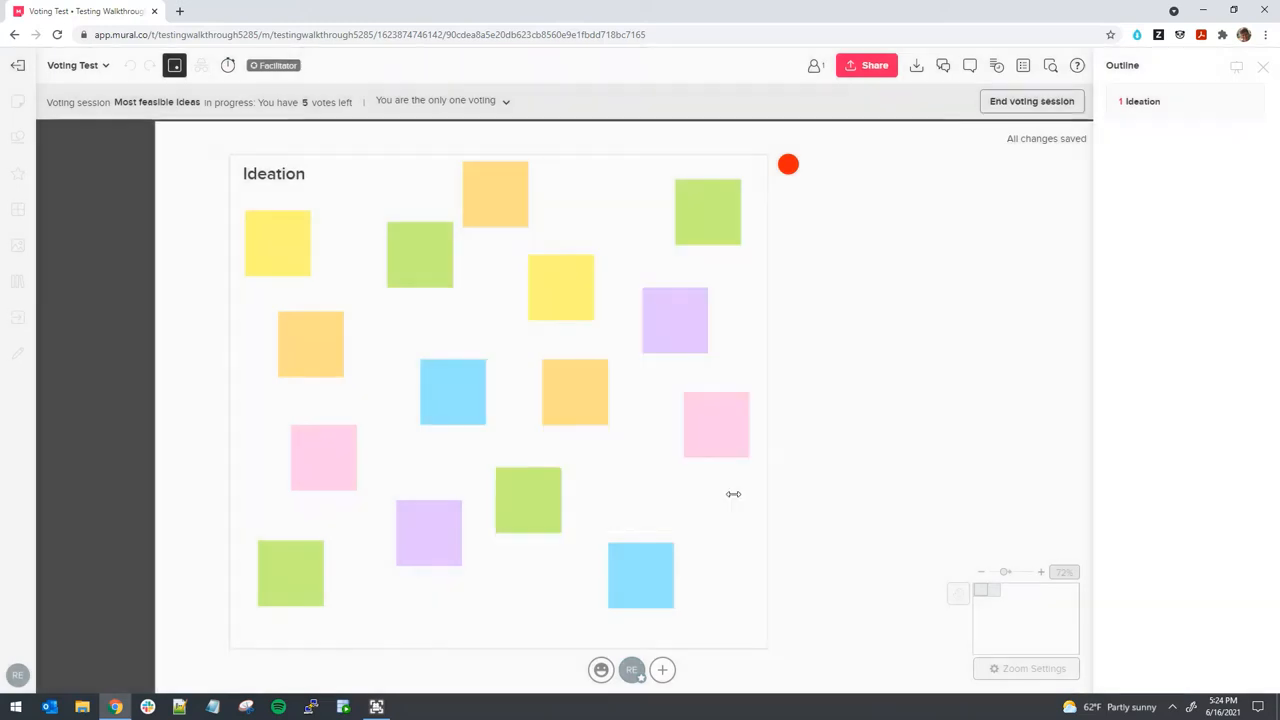
Cast a vote on the topmost orange note in the Ideation area and remove that vote again
scroll(365, 360, down, 2)
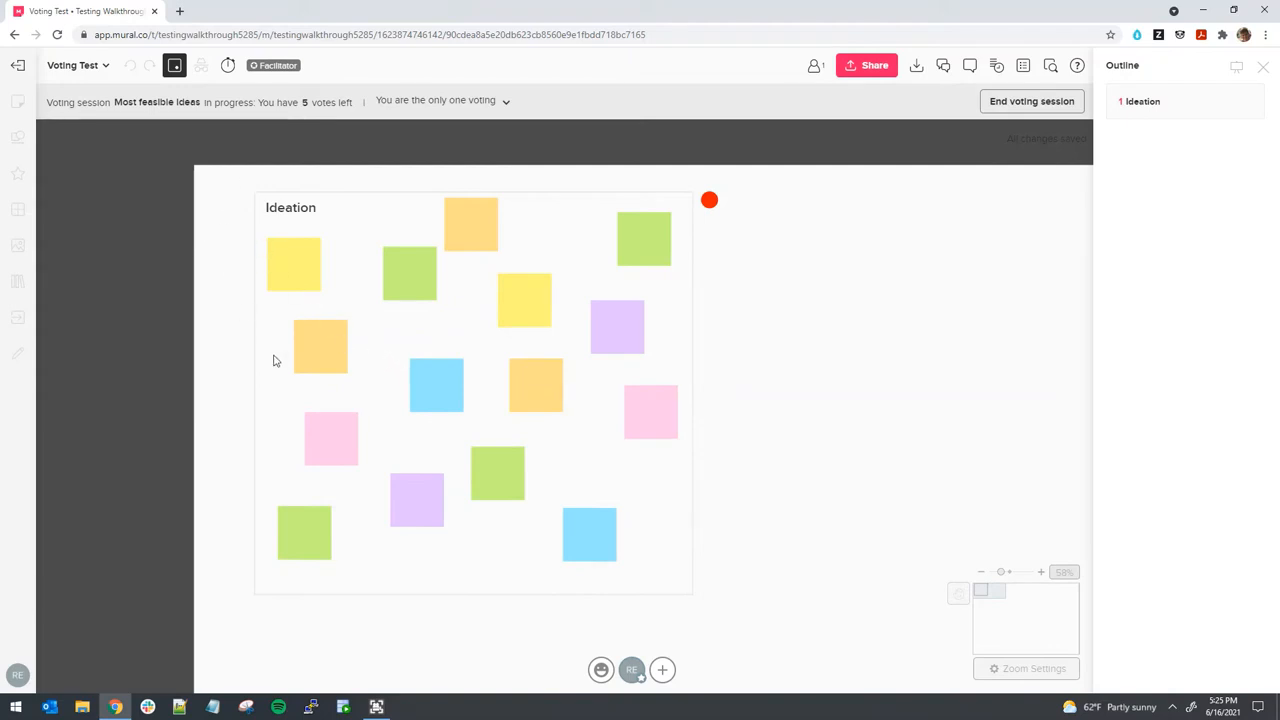
scroll(343, 352, up, 1)
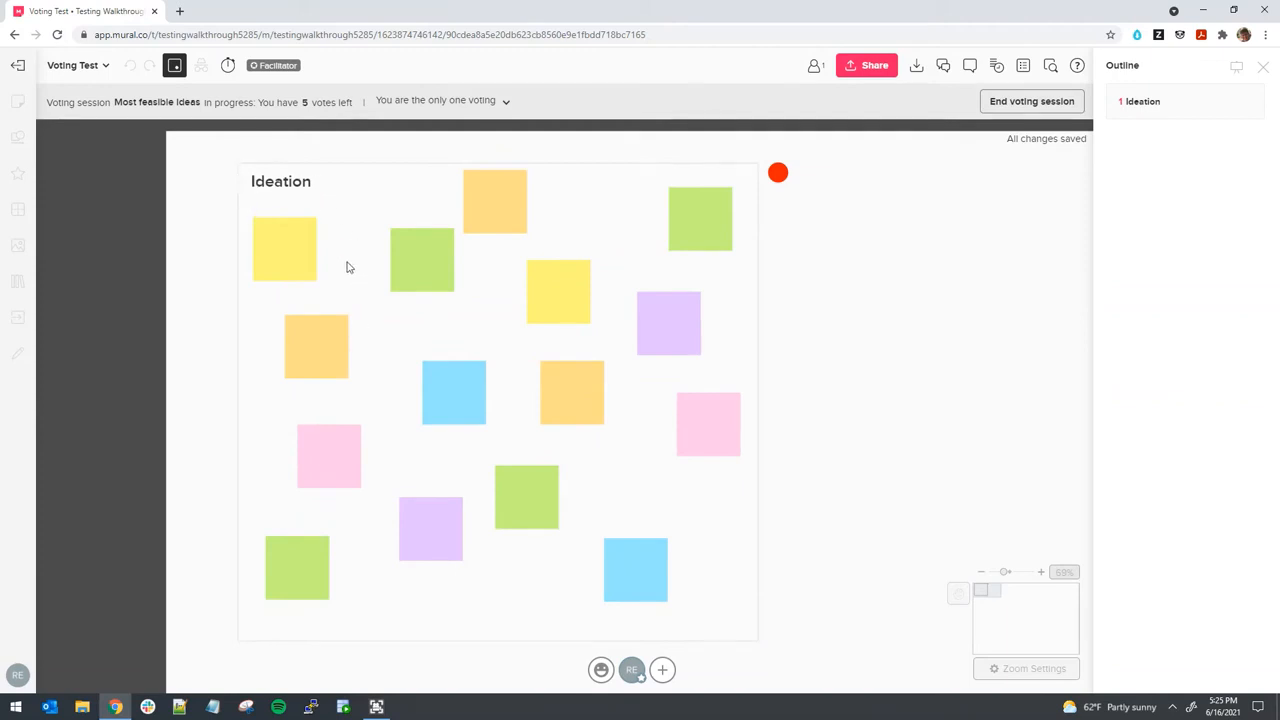
click(372, 189)
click(651, 194)
click(498, 209)
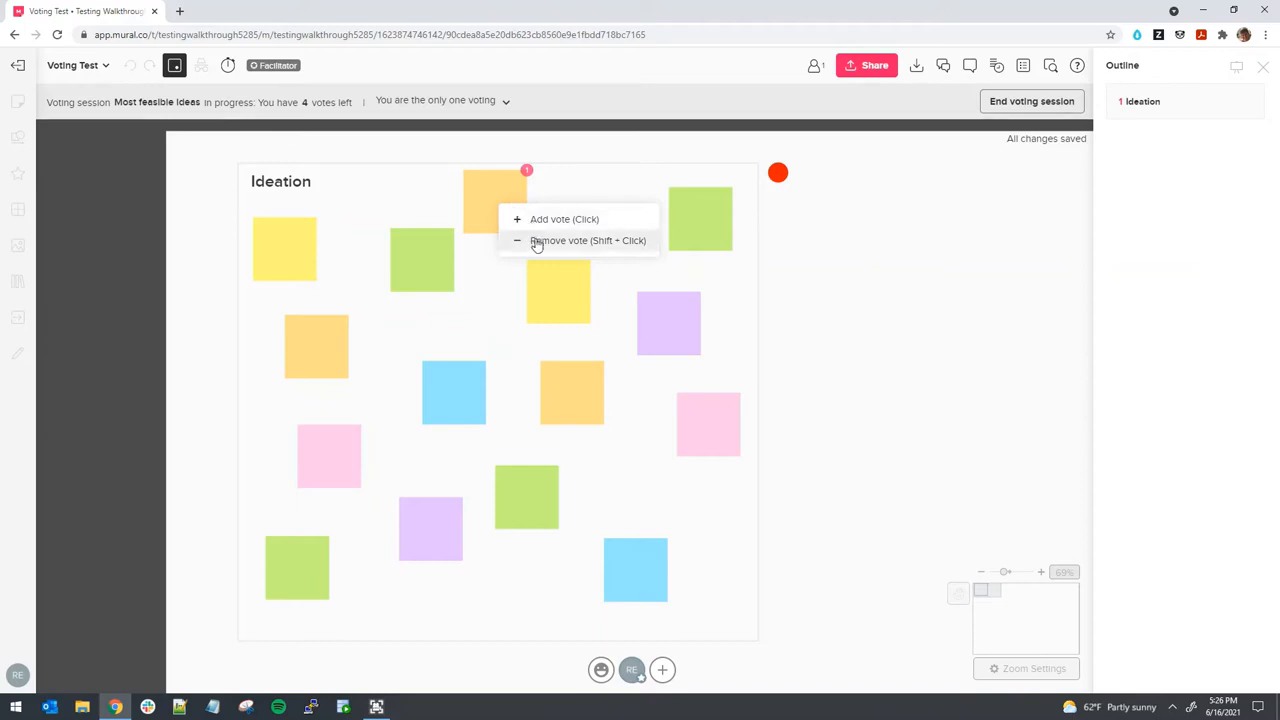
click(535, 243)
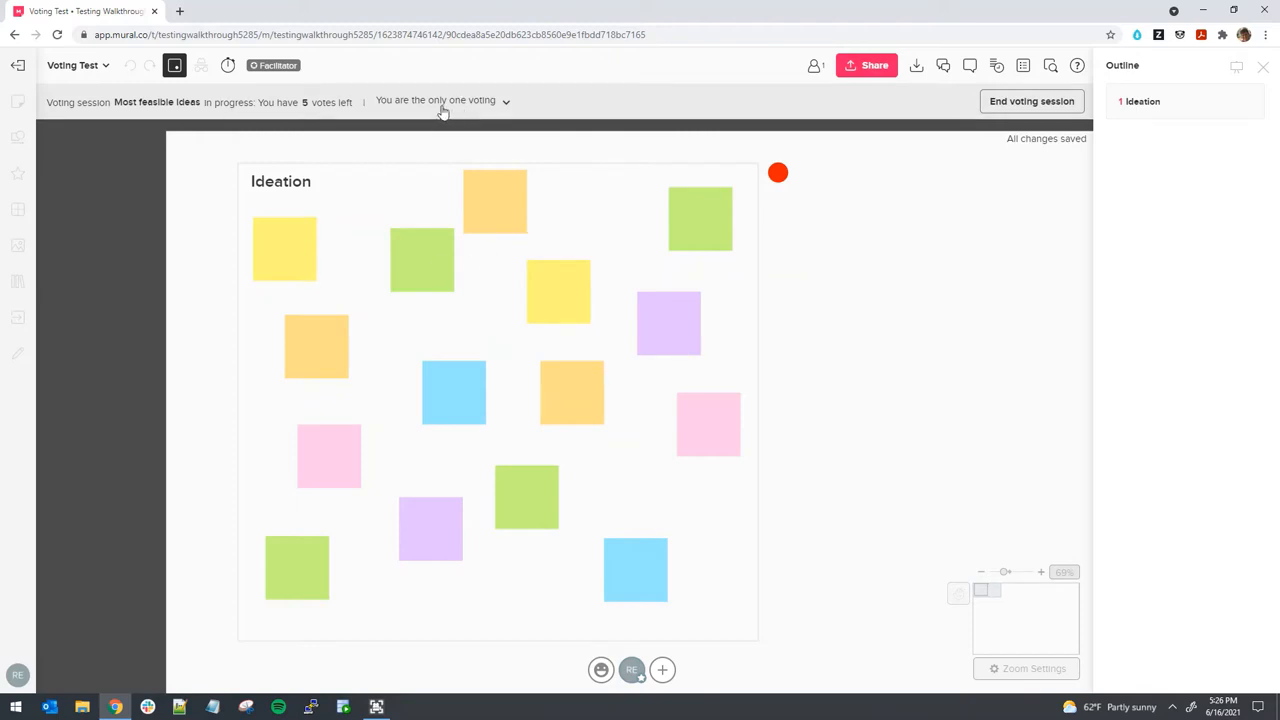
Cast three votes on the upper-left yellow note and remove two of them
click(285, 248)
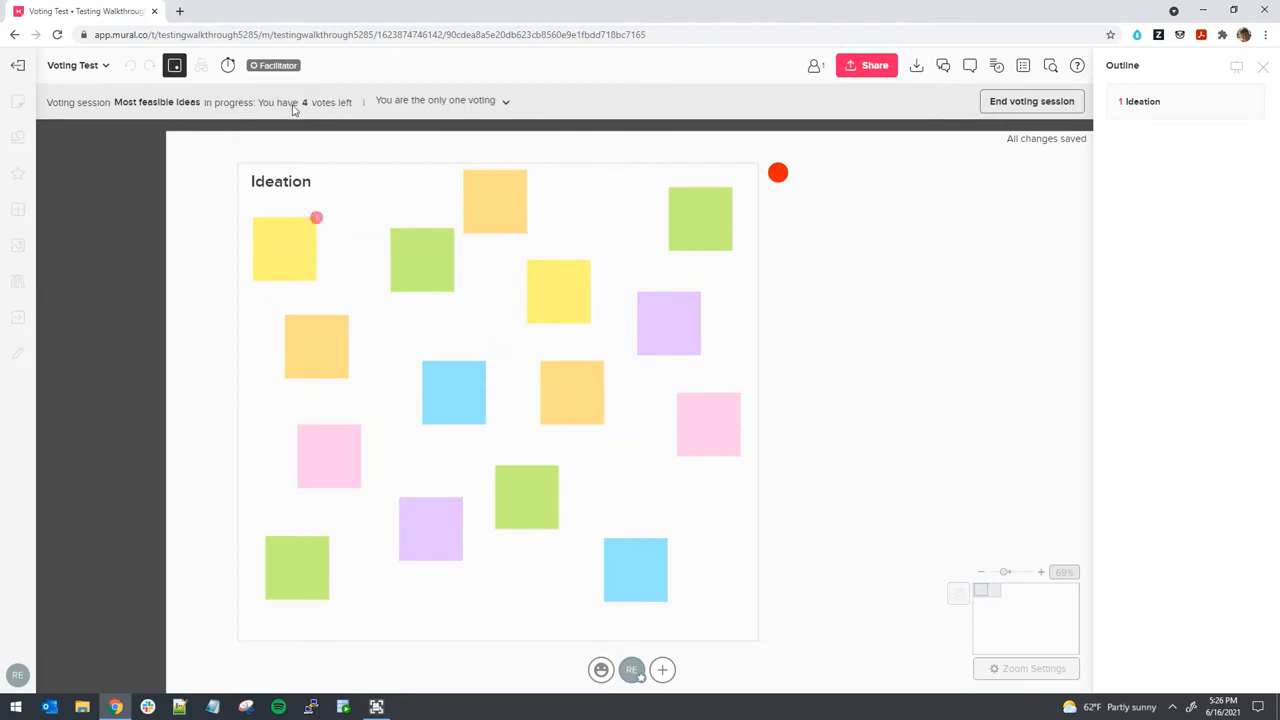
click(292, 252)
click(295, 252)
shift+click(295, 252)
shift+click(295, 252)
Cast one vote each on the upper-left green note, the leftmost orange note, the central blue note and the lower-left pink note
click(412, 252)
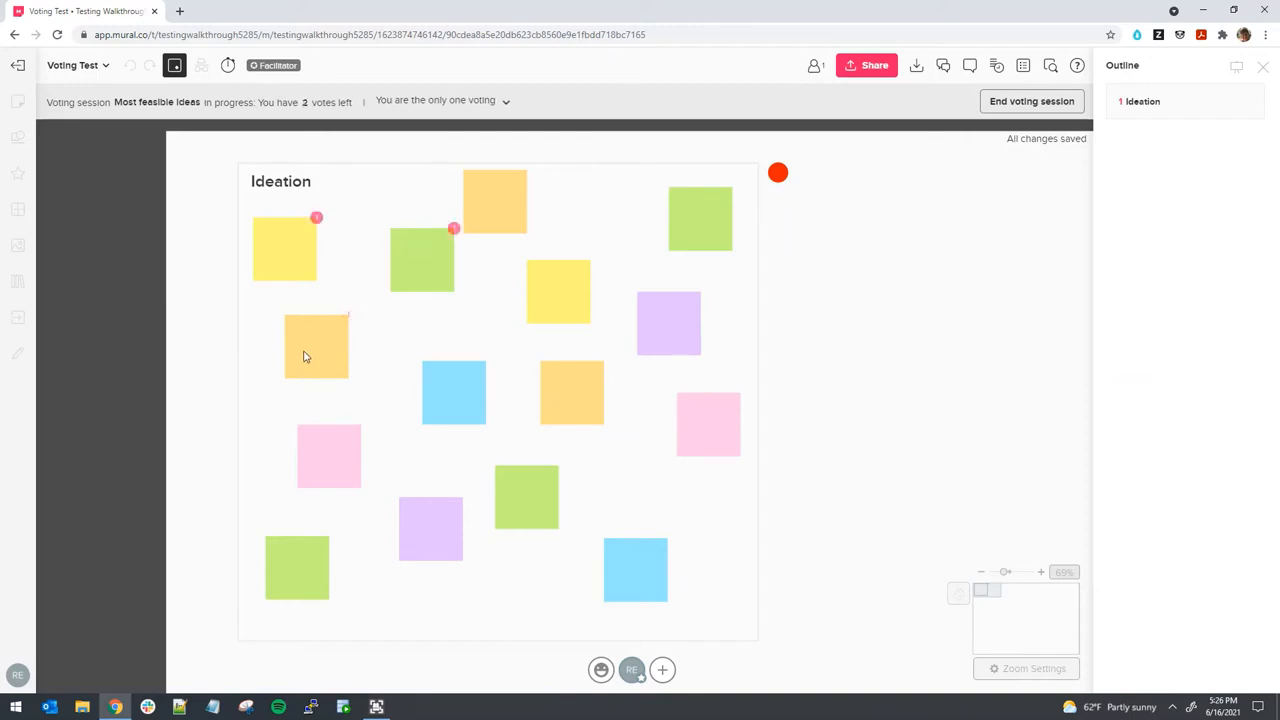
click(307, 357)
click(452, 399)
click(336, 451)
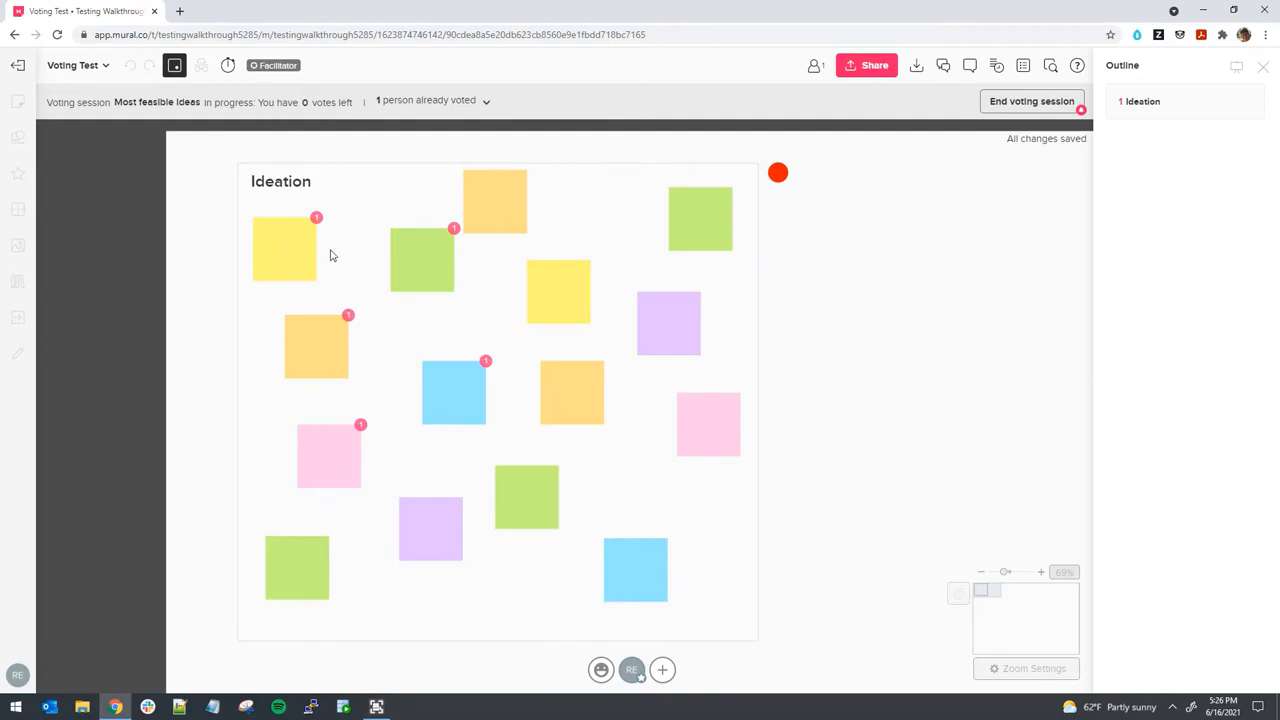
Check the list of people who have already voted and look at the timer options
click(402, 108)
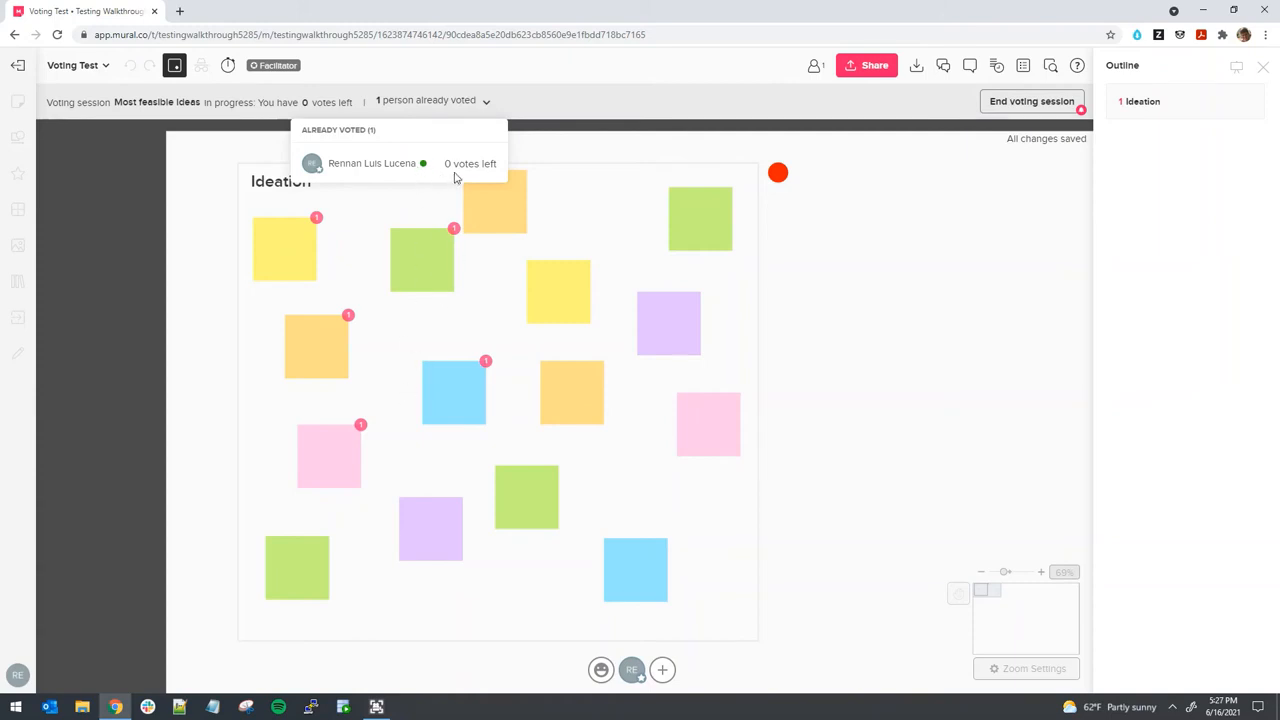
click(551, 108)
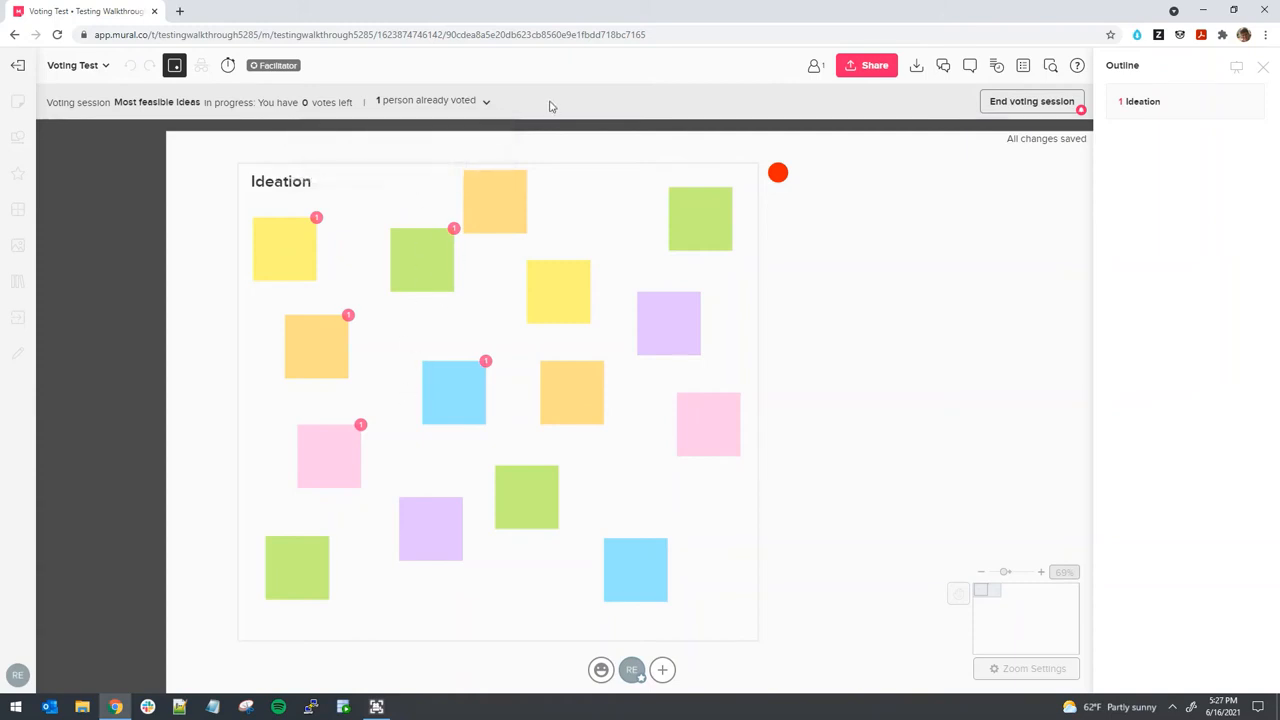
click(229, 67)
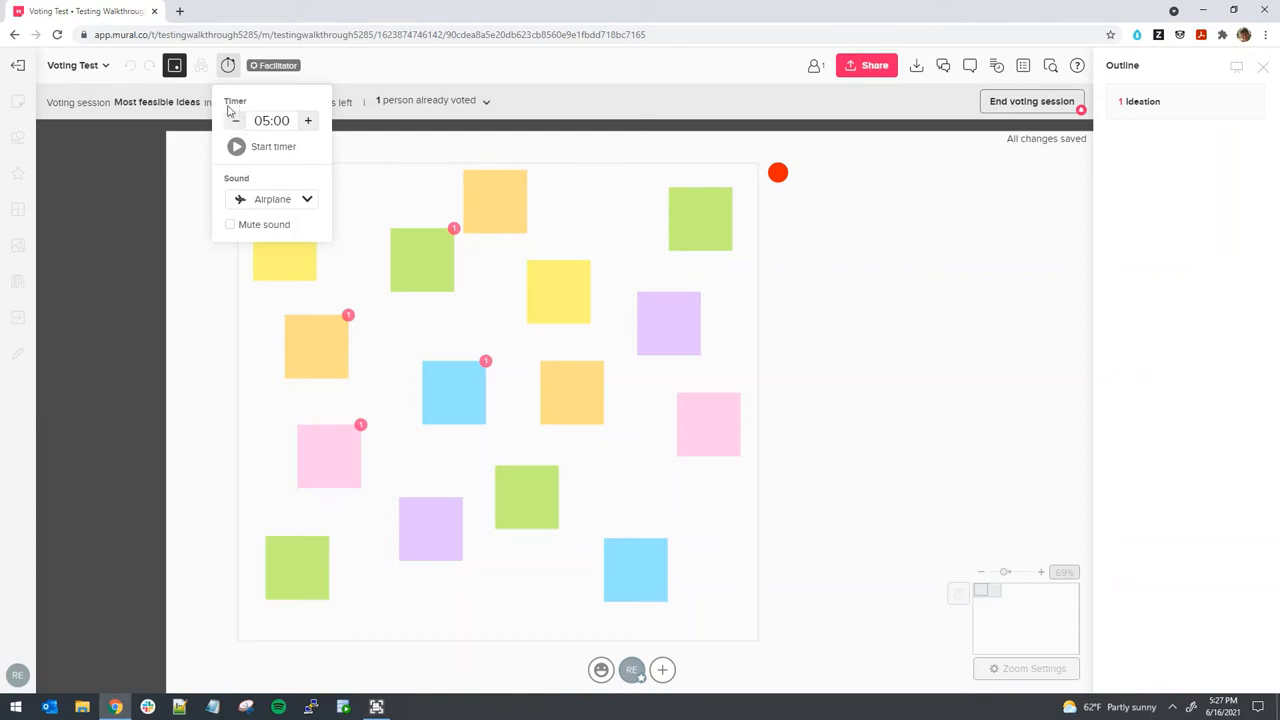
click(631, 110)
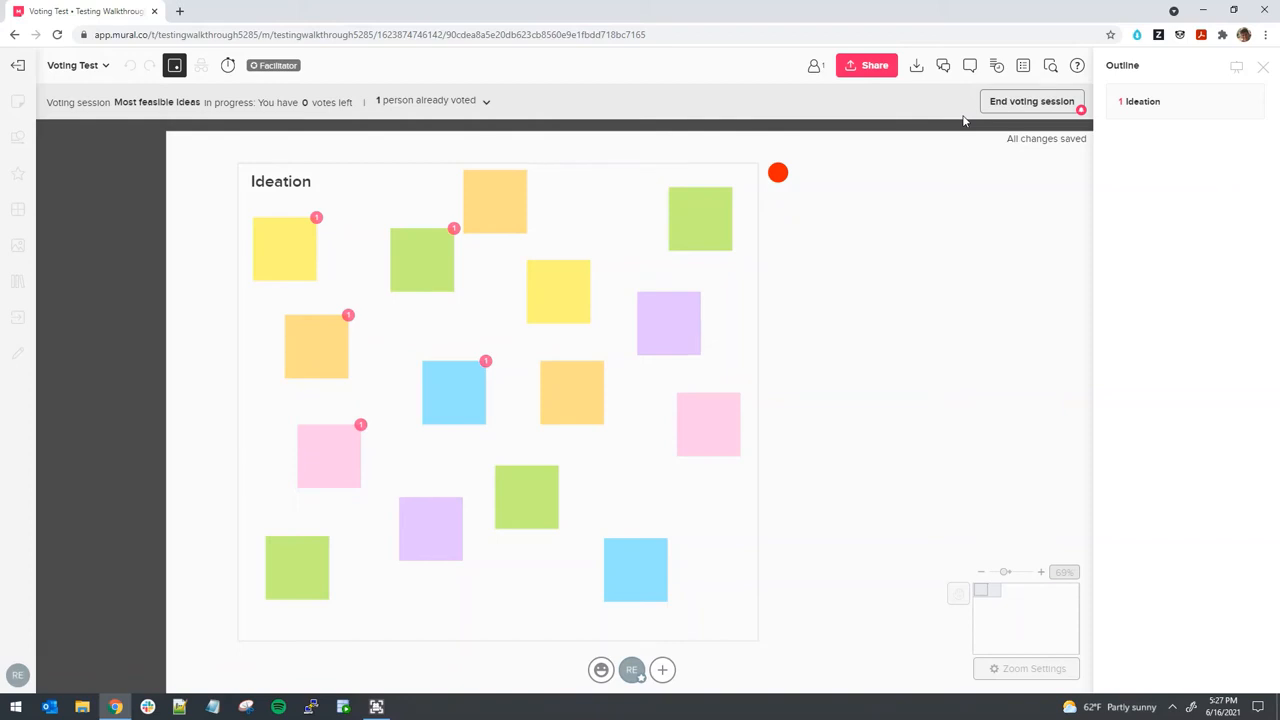
End the "Most feasible ideas" voting session and return from its results page to the mural
click(1021, 104)
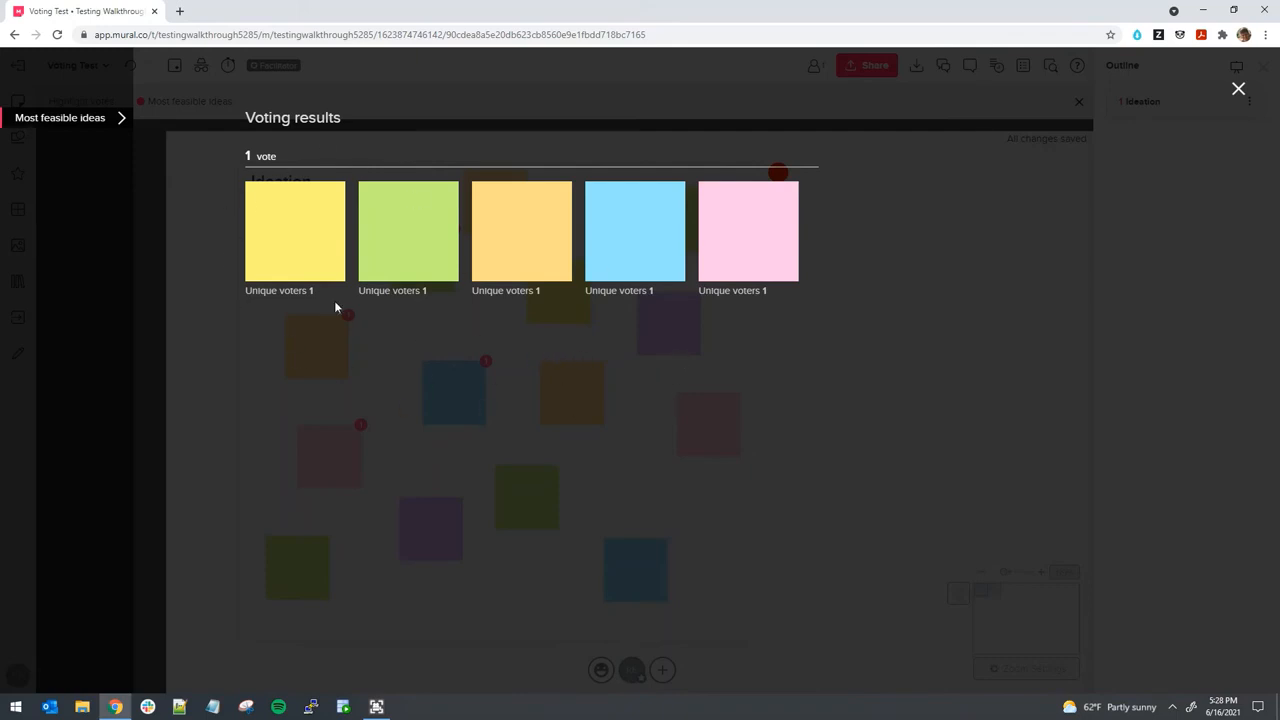
click(1238, 88)
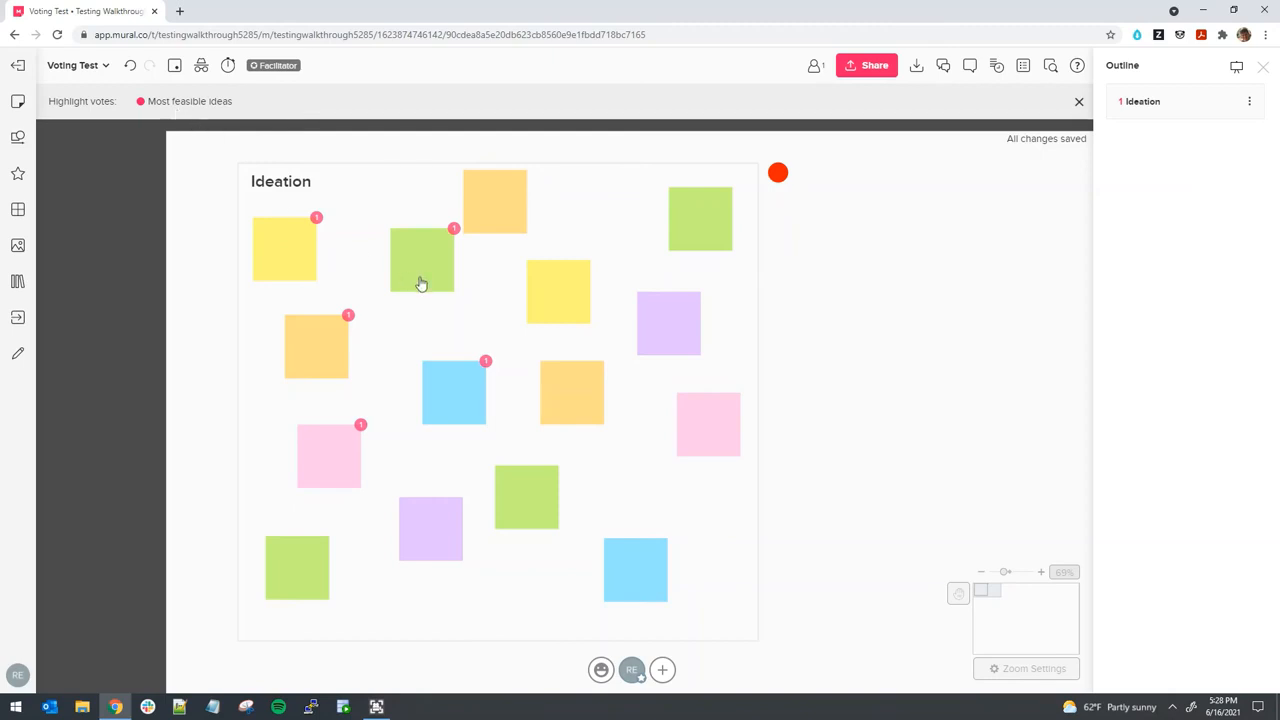
Start another voting session named "What is the wildest idea" and begin voting
click(174, 65)
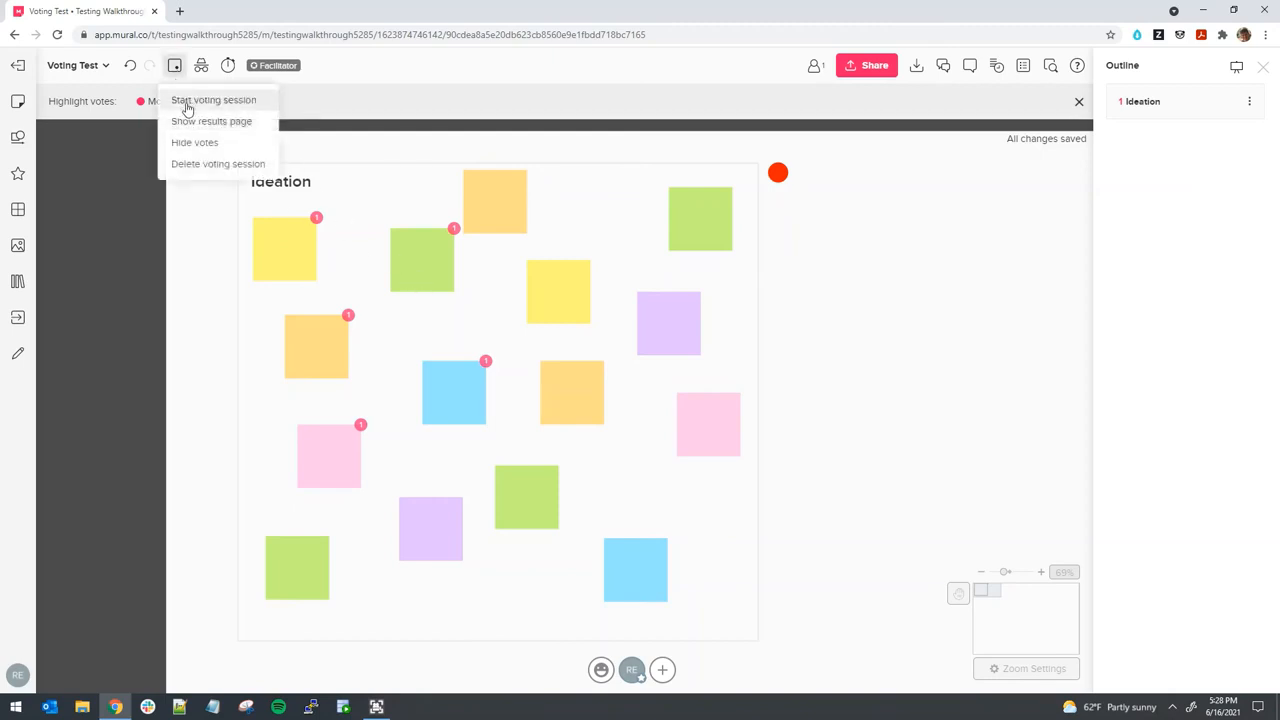
click(187, 106)
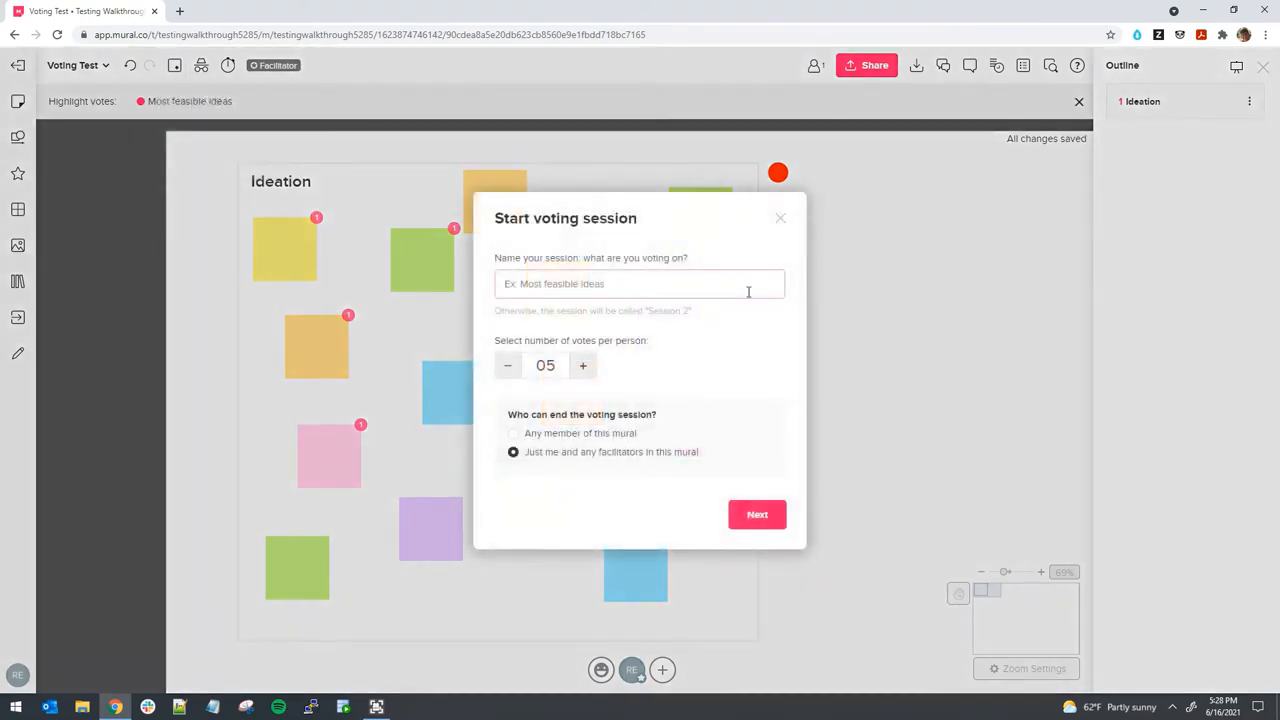
text(What is the wildest idea)
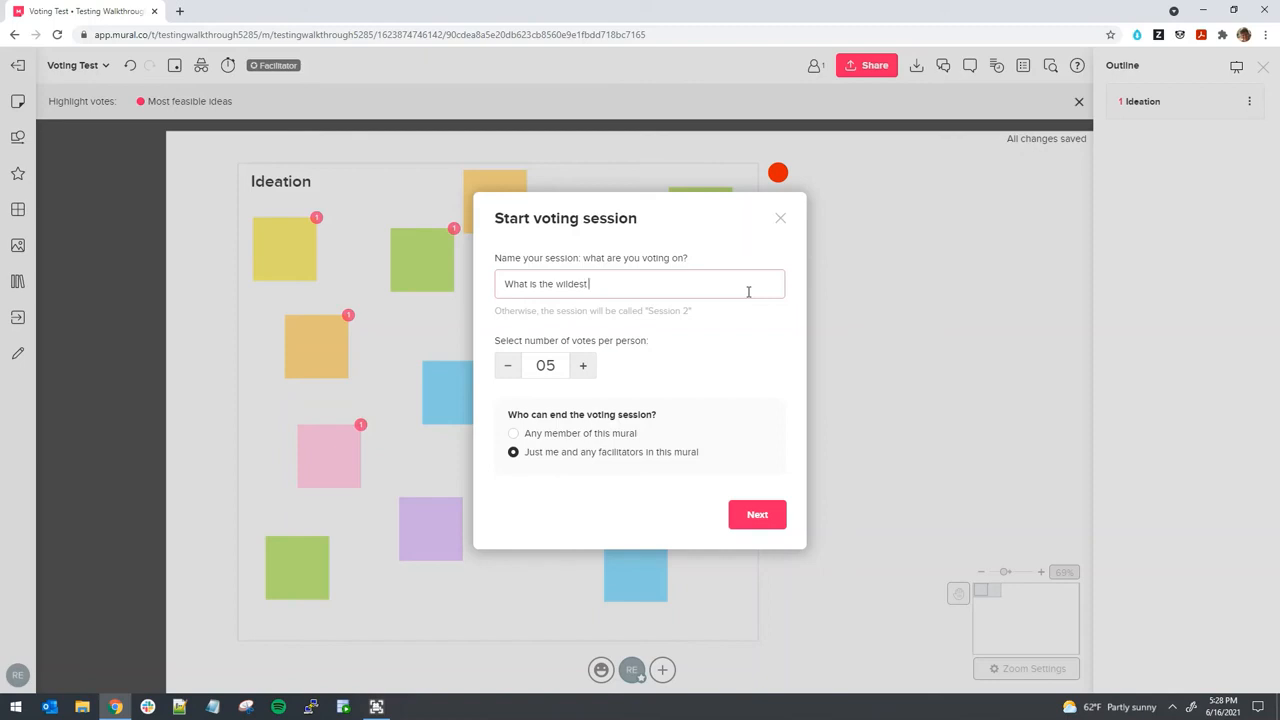
click(757, 512)
click(743, 490)
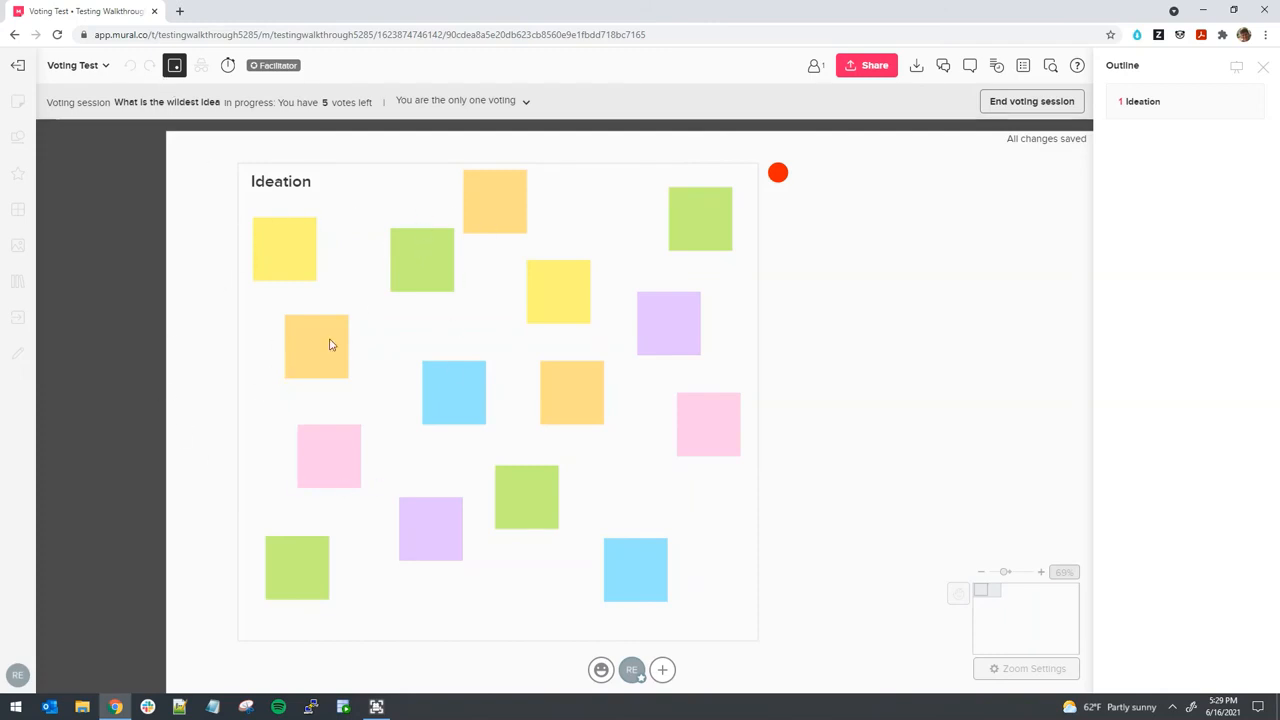
Cast three votes on the upper-left yellow note and two votes on the green note beside it
double_click(287, 265)
click(299, 265)
click(415, 258)
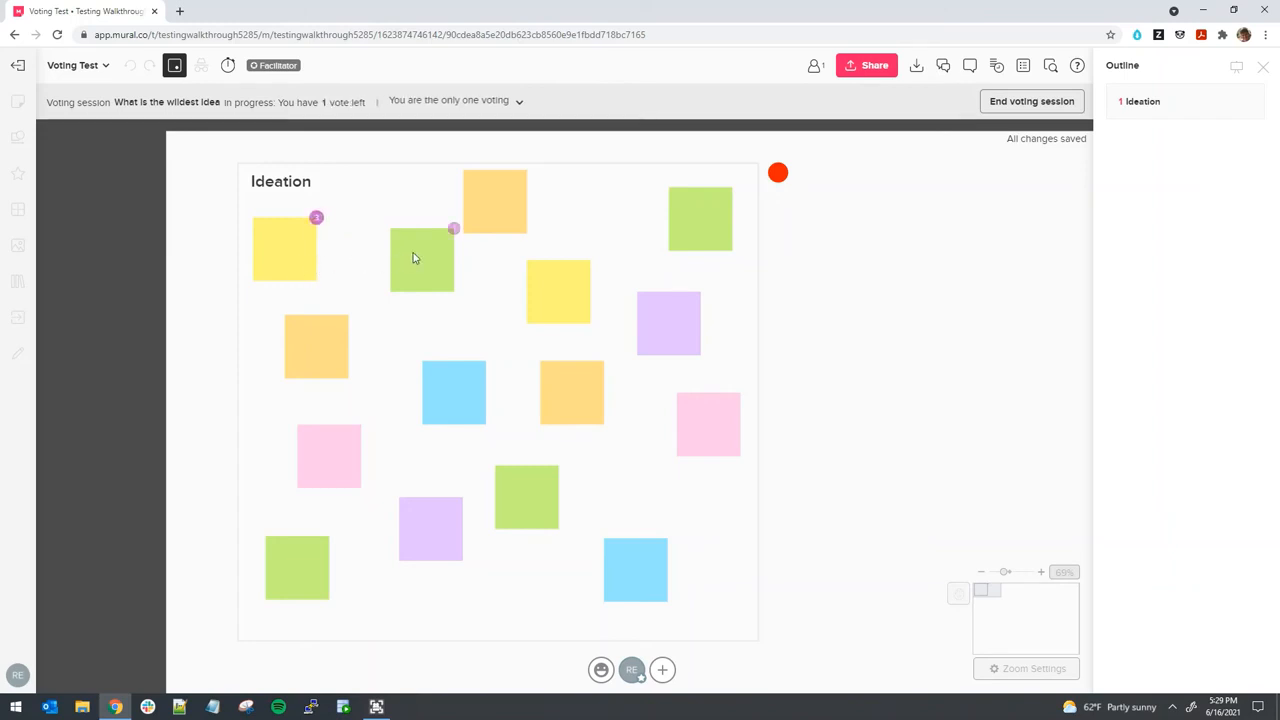
click(415, 258)
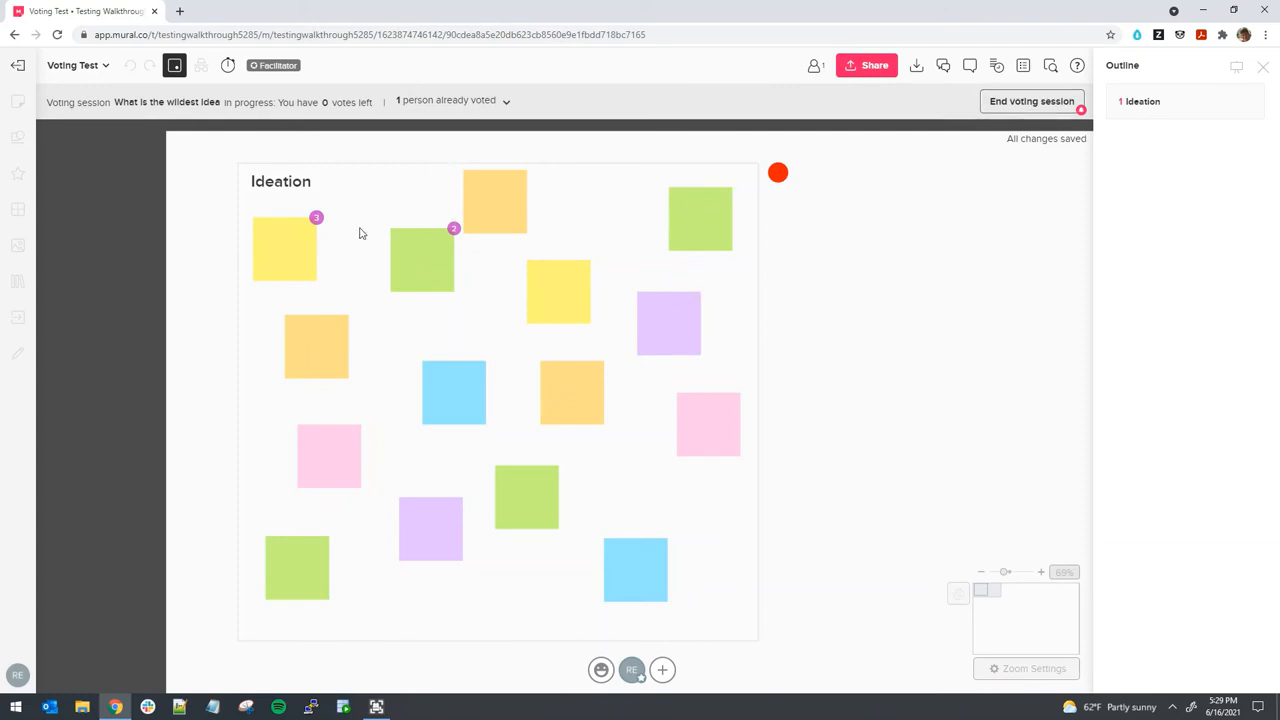
End the "What is the wildest idea" voting session and compare its results with those of "Most feasible ideas"
click(1010, 104)
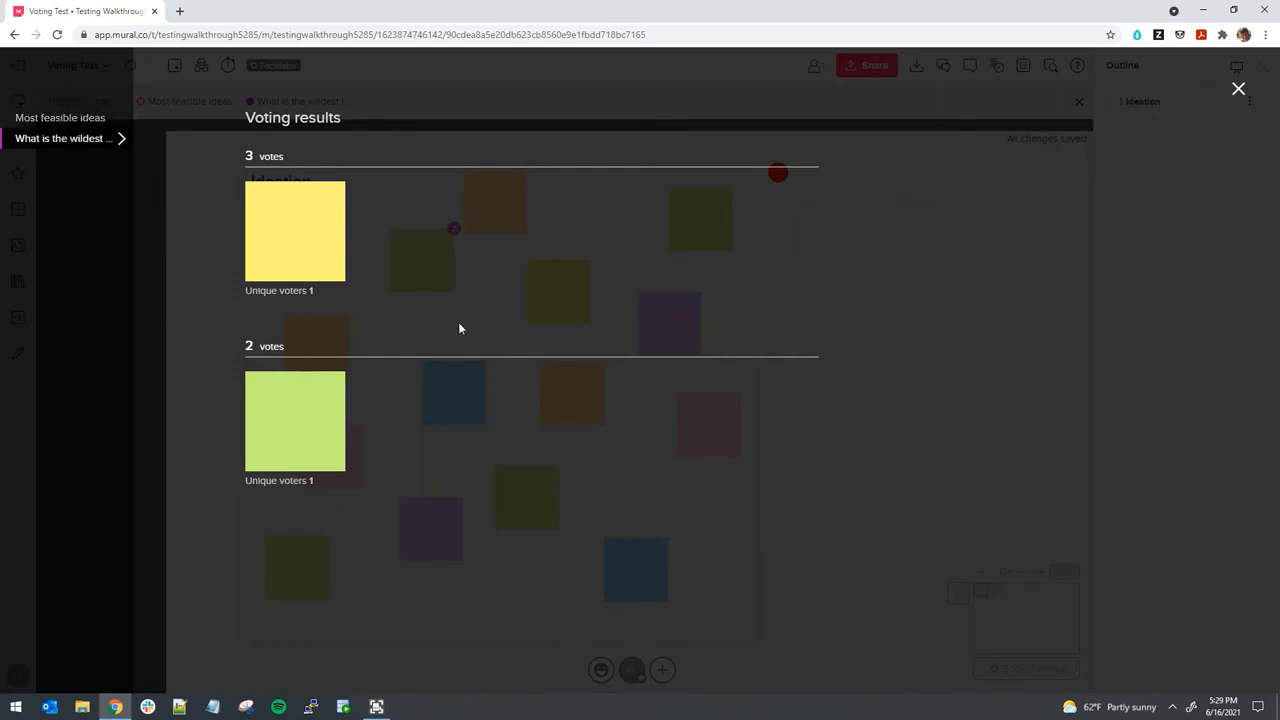
click(60, 119)
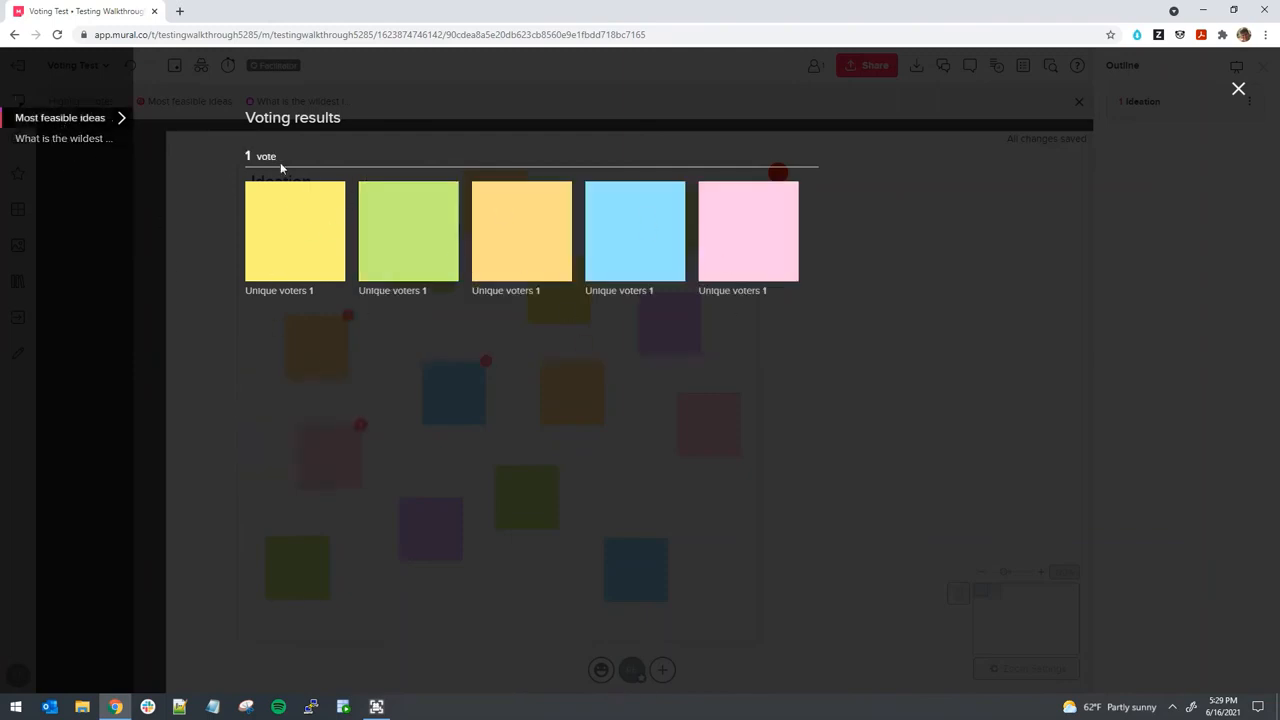
click(55, 140)
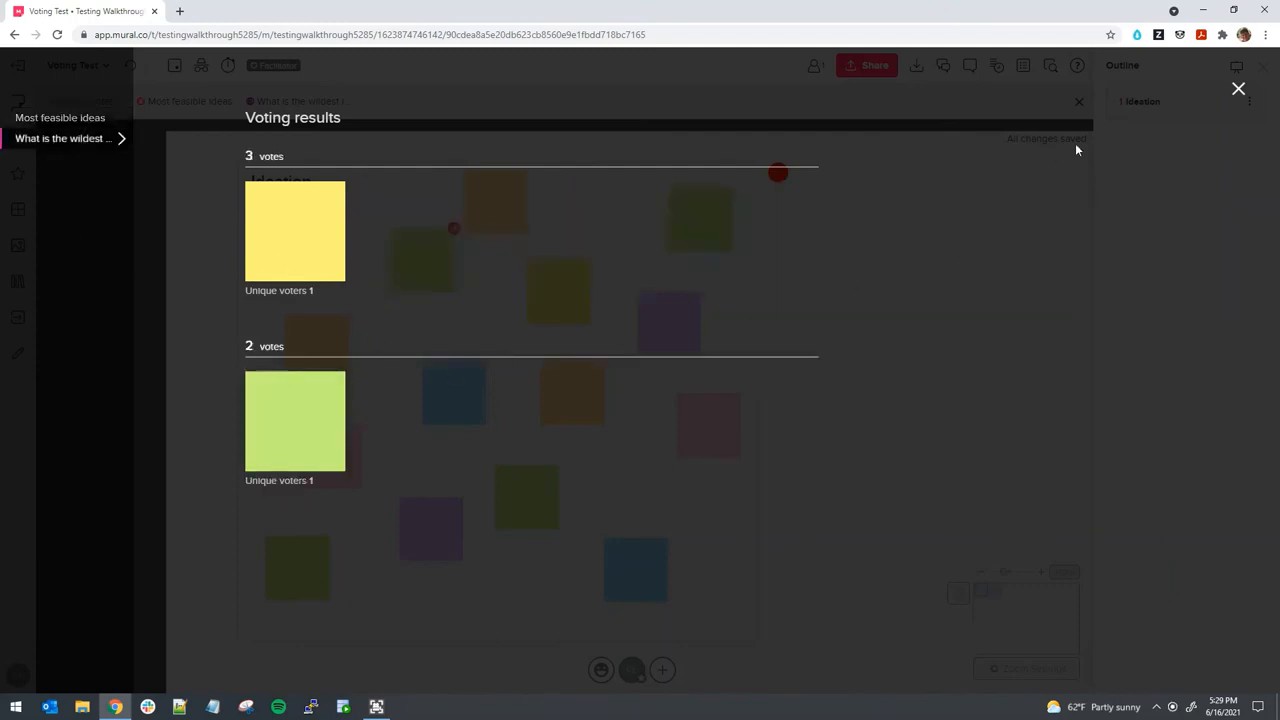
Return to the mural, highlight the "Most feasible ideas" votes and switch back to the "What is the wildest idea" votes
click(1237, 90)
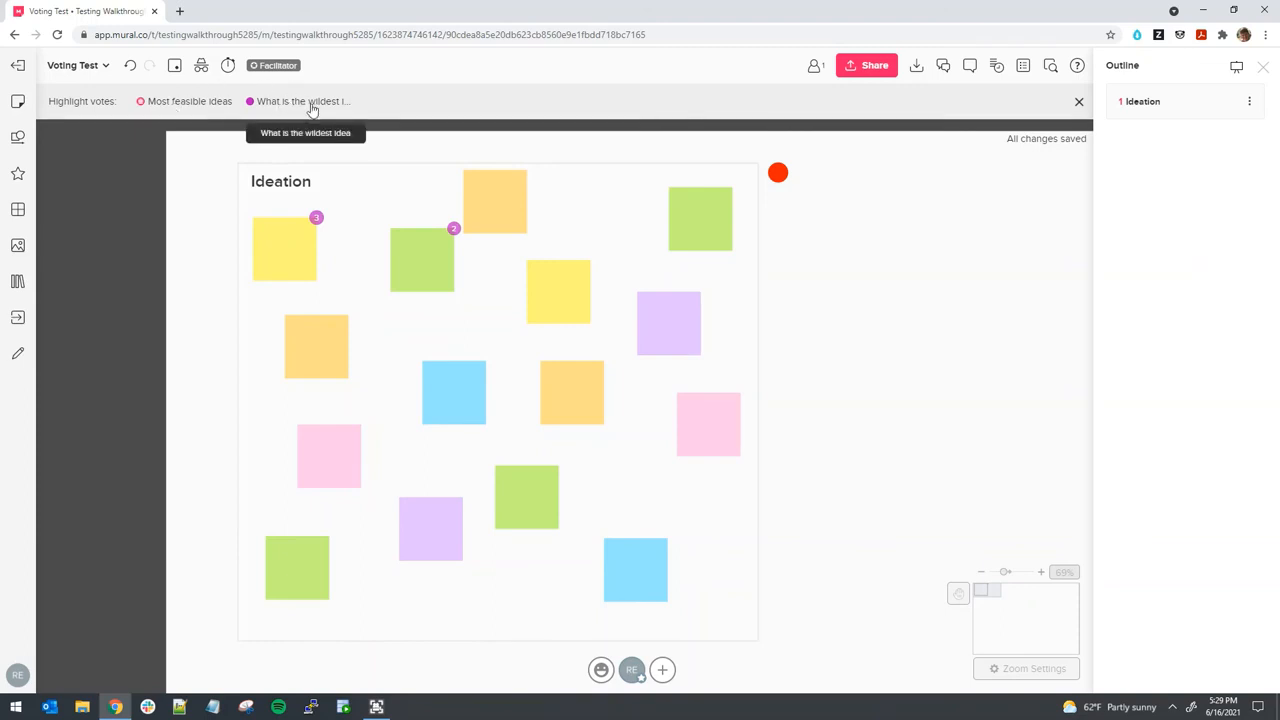
click(192, 104)
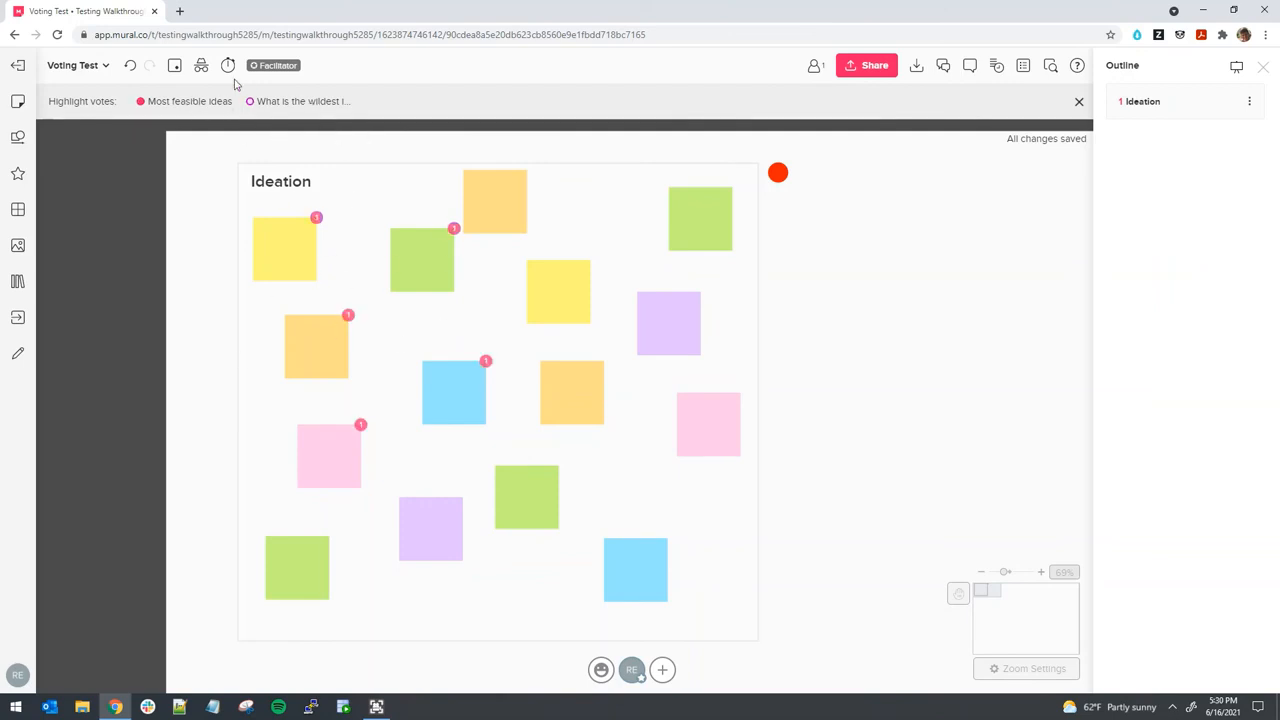
click(283, 106)
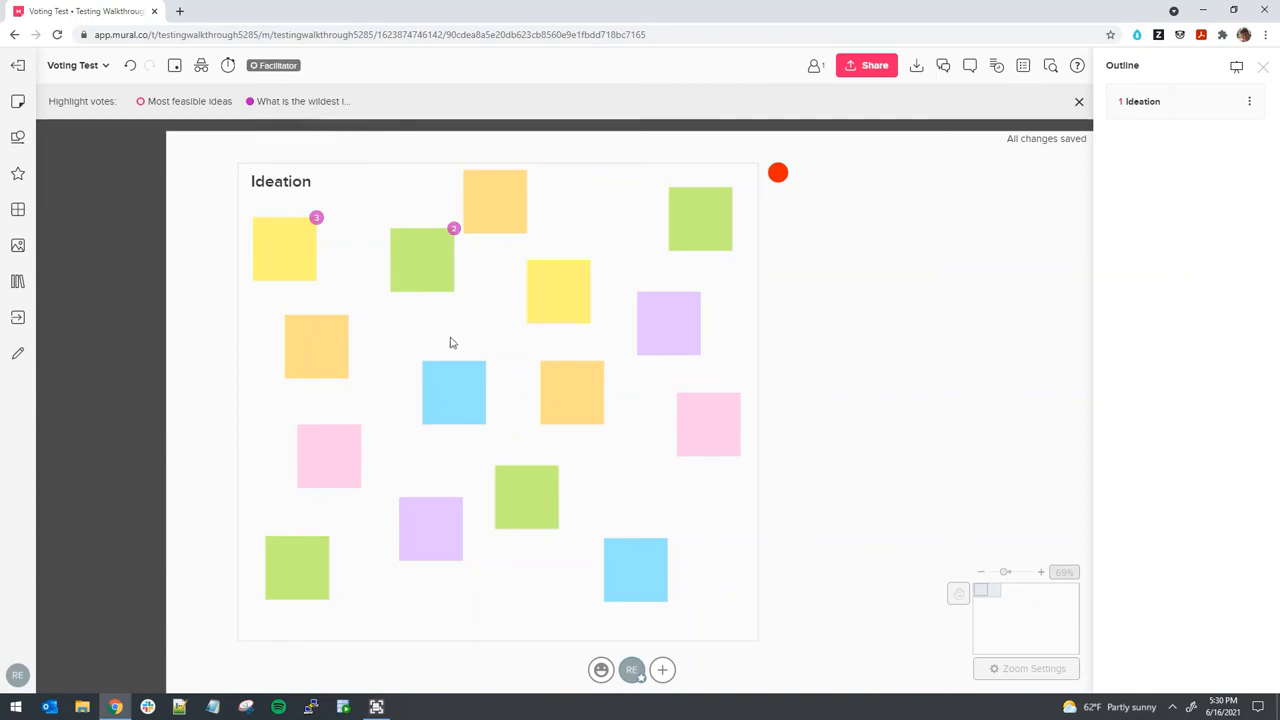
Label the upper-left yellow note "B: 3" and the green note beside it "B: 2"
click(294, 255)
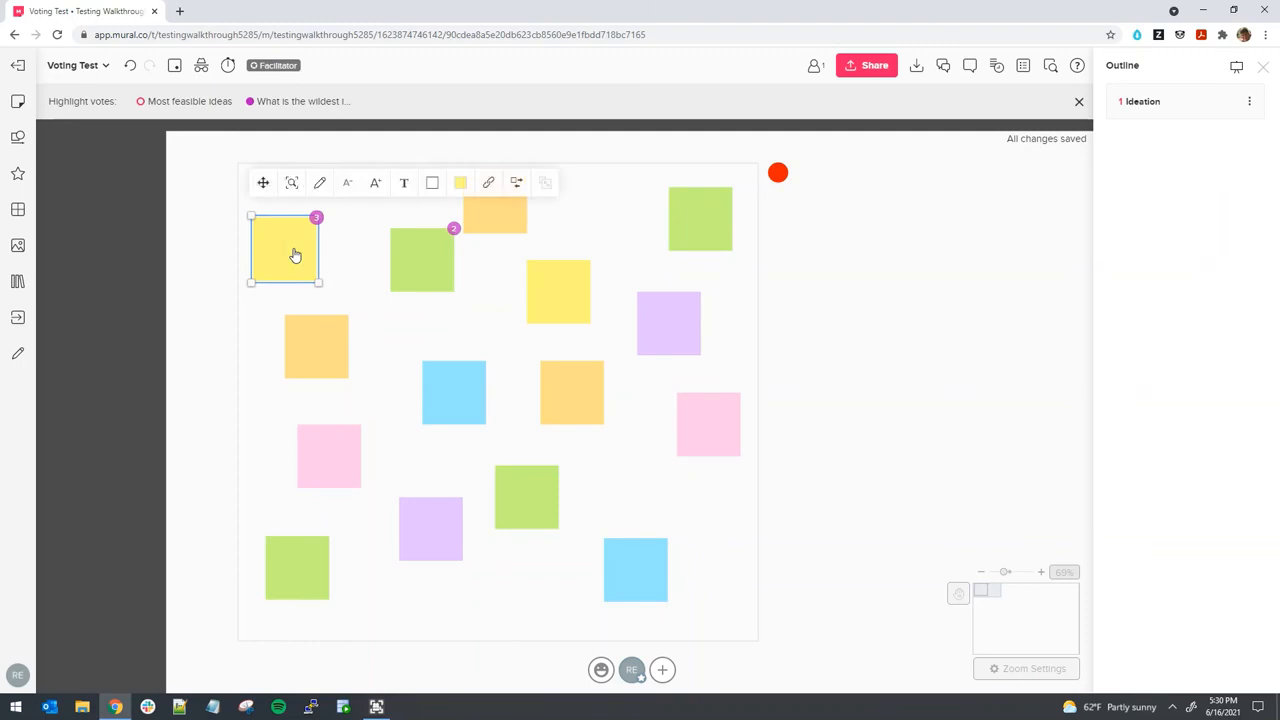
click(416, 261)
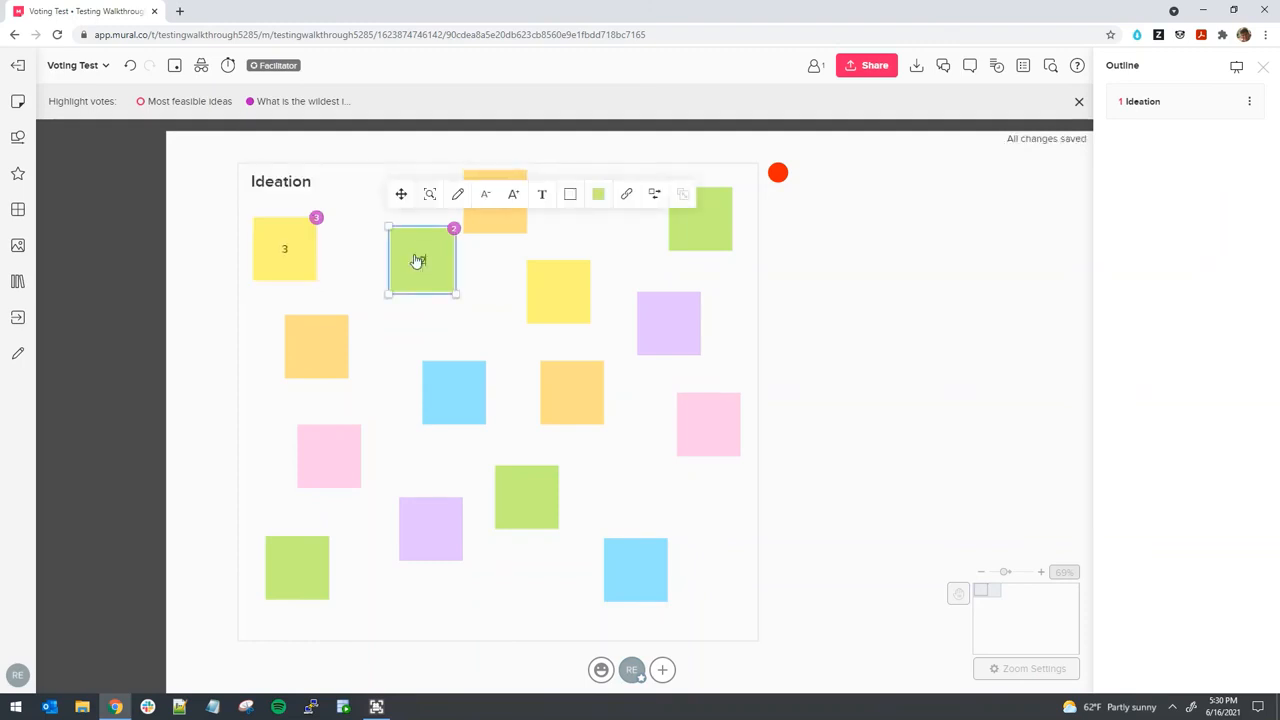
double_click(306, 258)
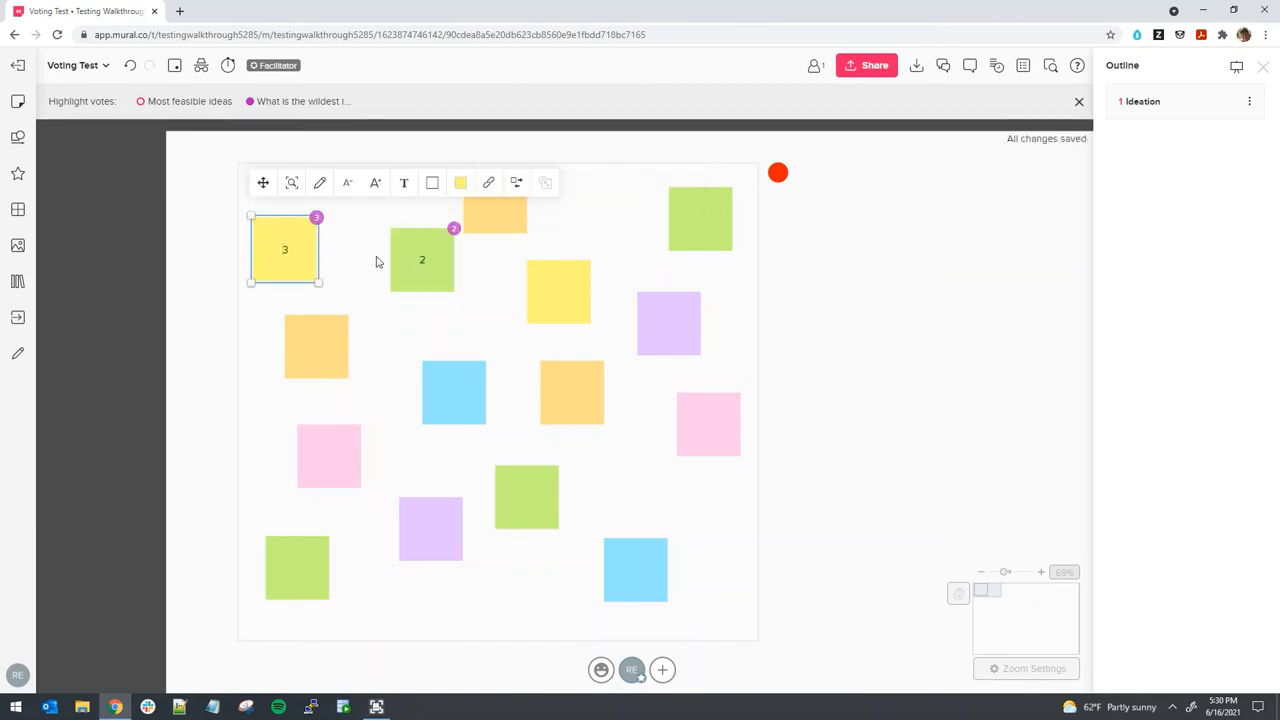
text(B:)
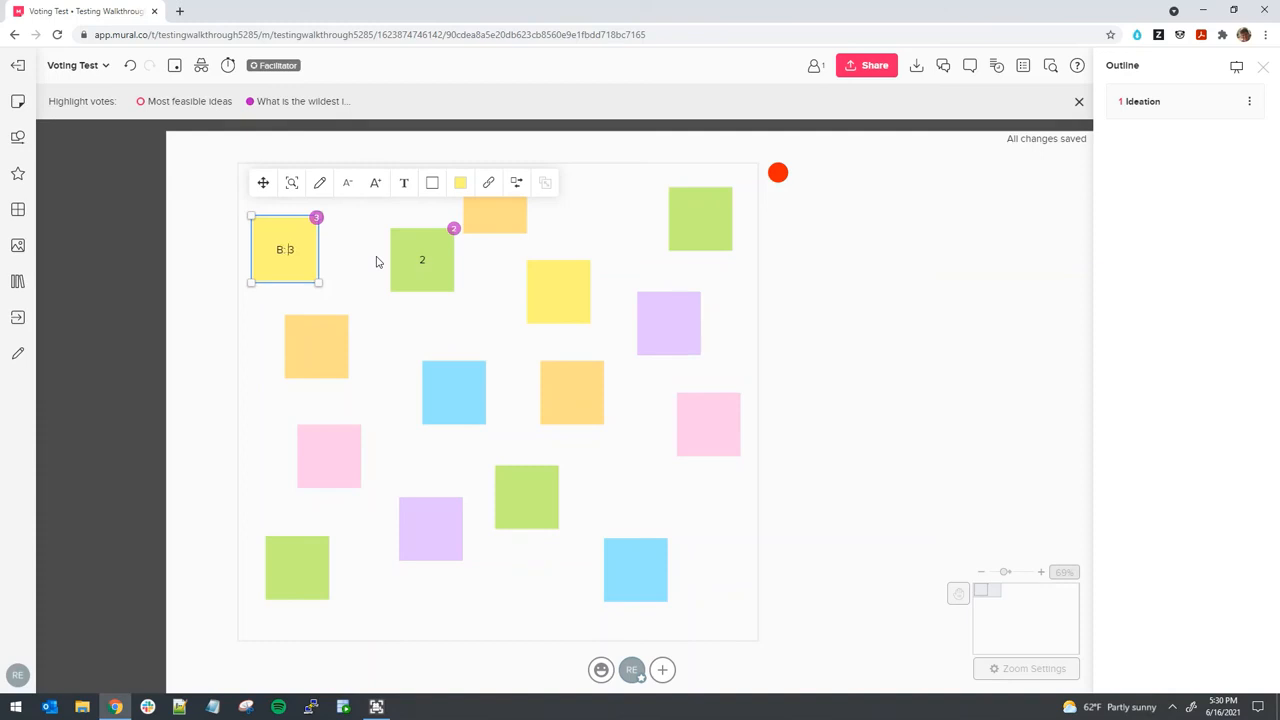
double_click(422, 264)
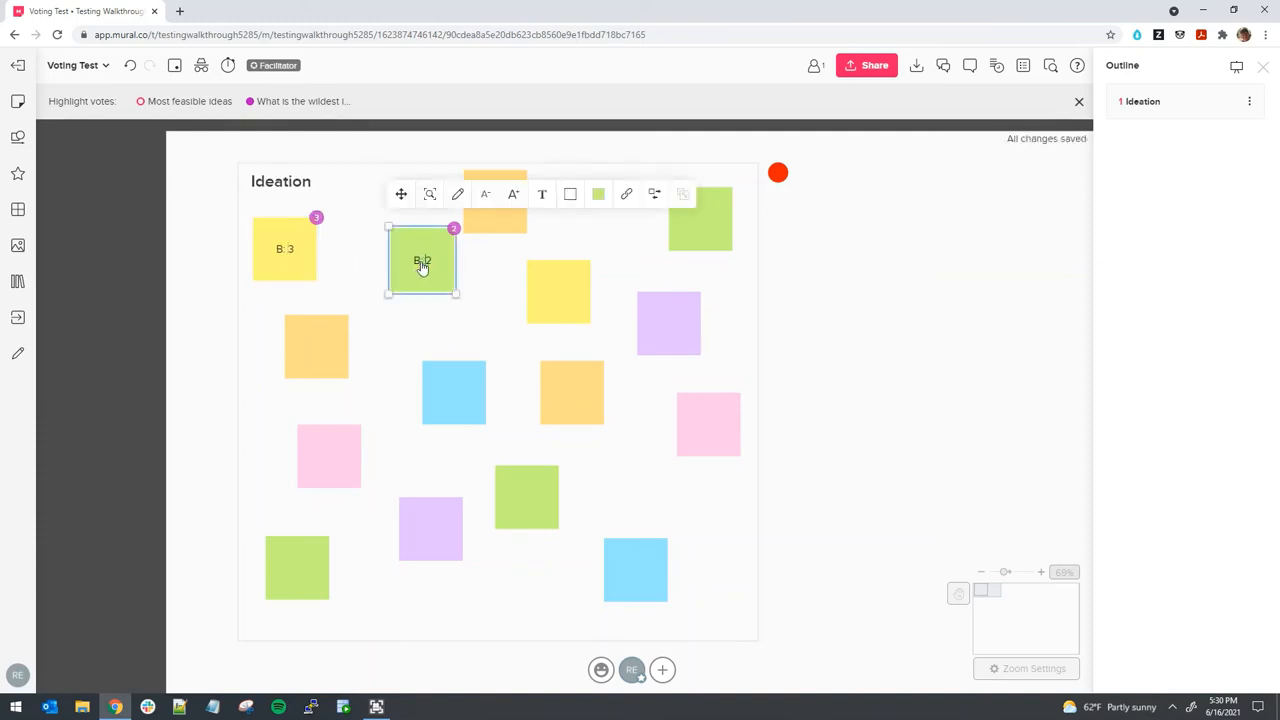
click(216, 185)
Highlight the "Most feasible ideas" votes and add the line "A: 1" above "B: 3" on the yellow note
click(192, 104)
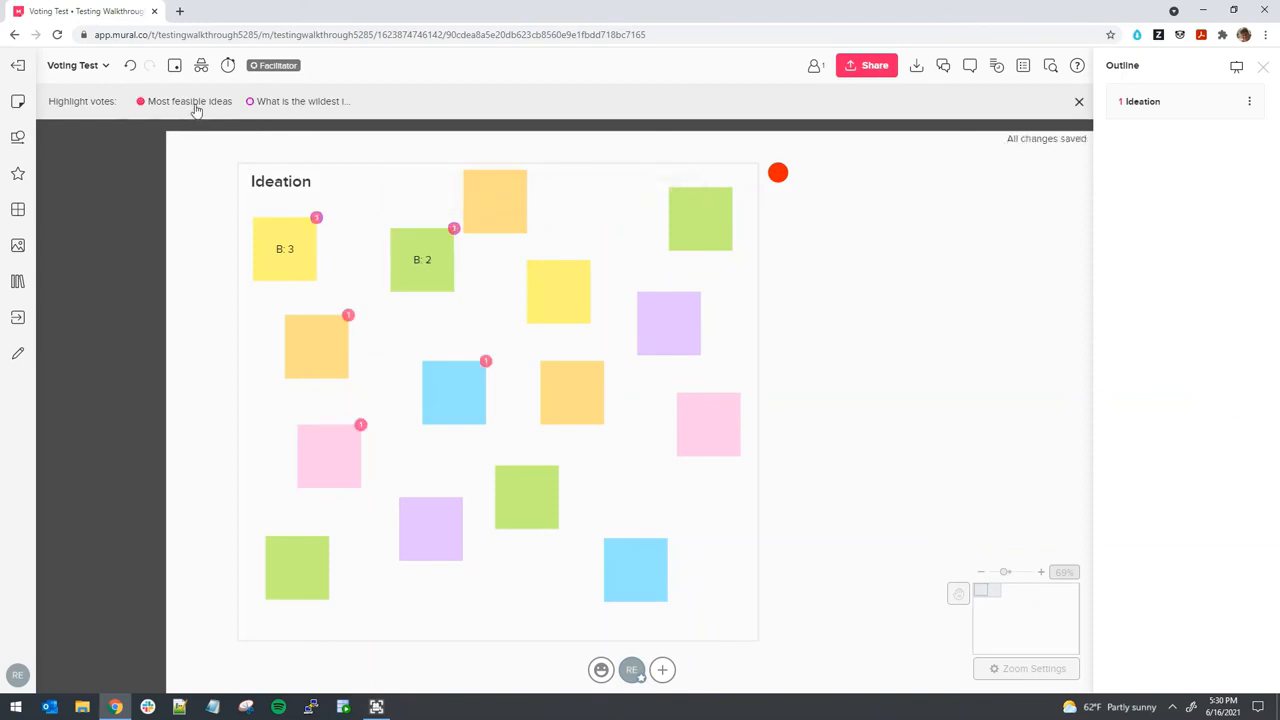
double_click(284, 252)
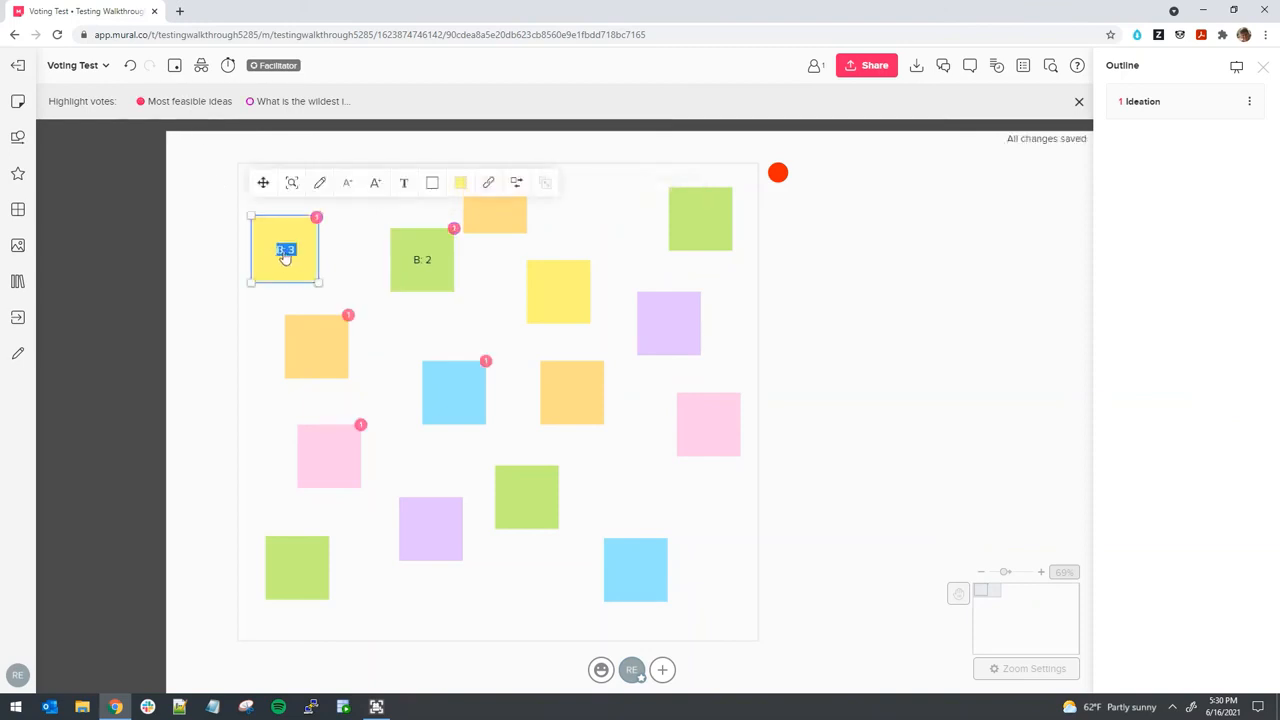
click(280, 254)
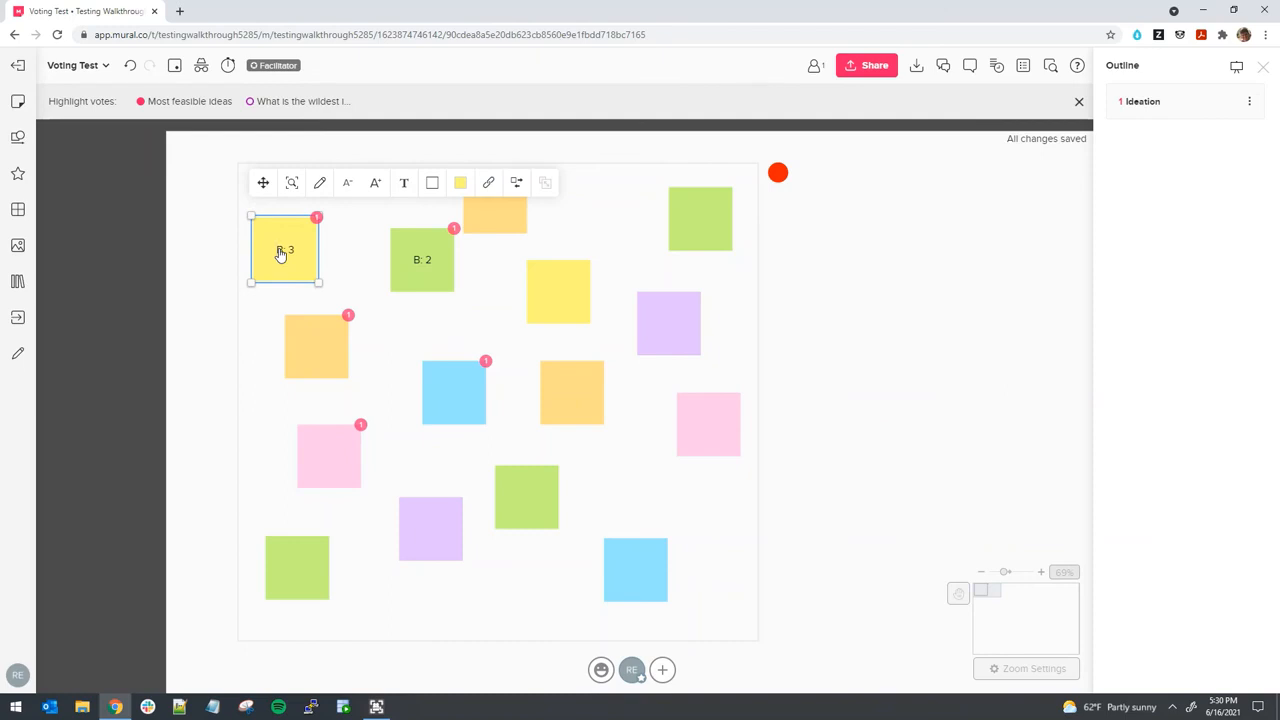
text(A)
key(Return)
click(356, 277)
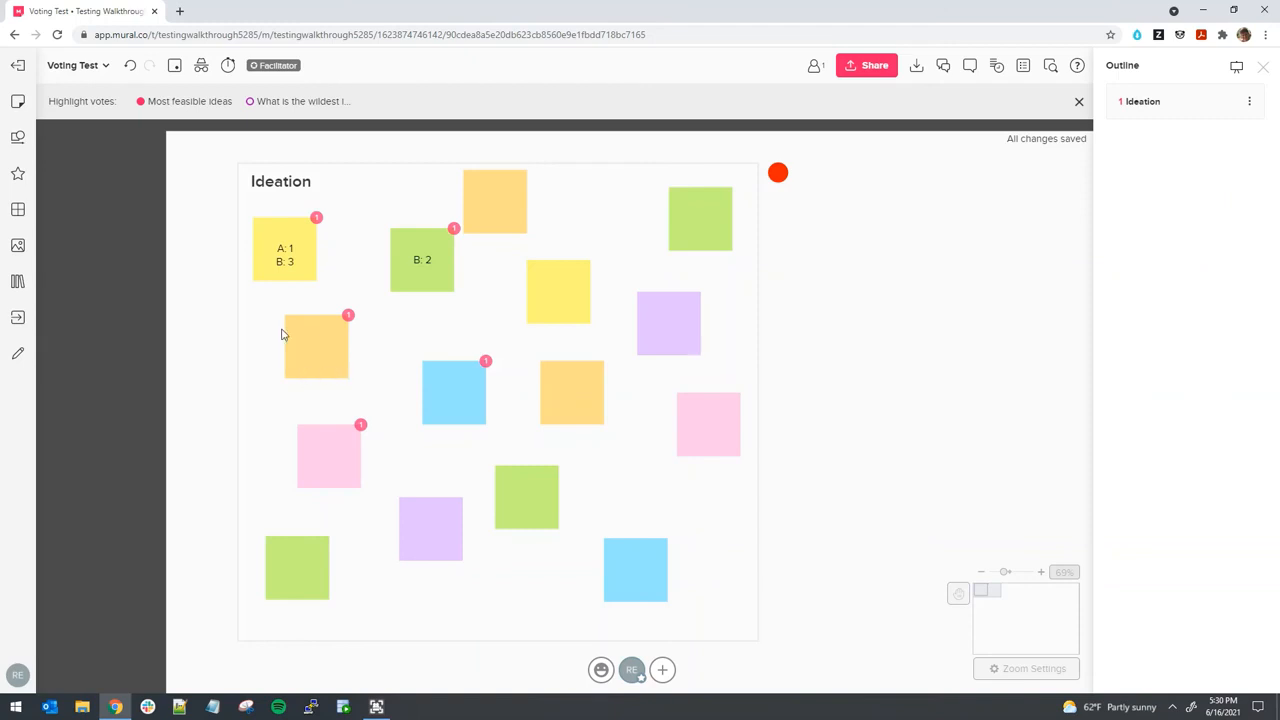
View the voting results page with the labelled notes and return to the mural
click(174, 65)
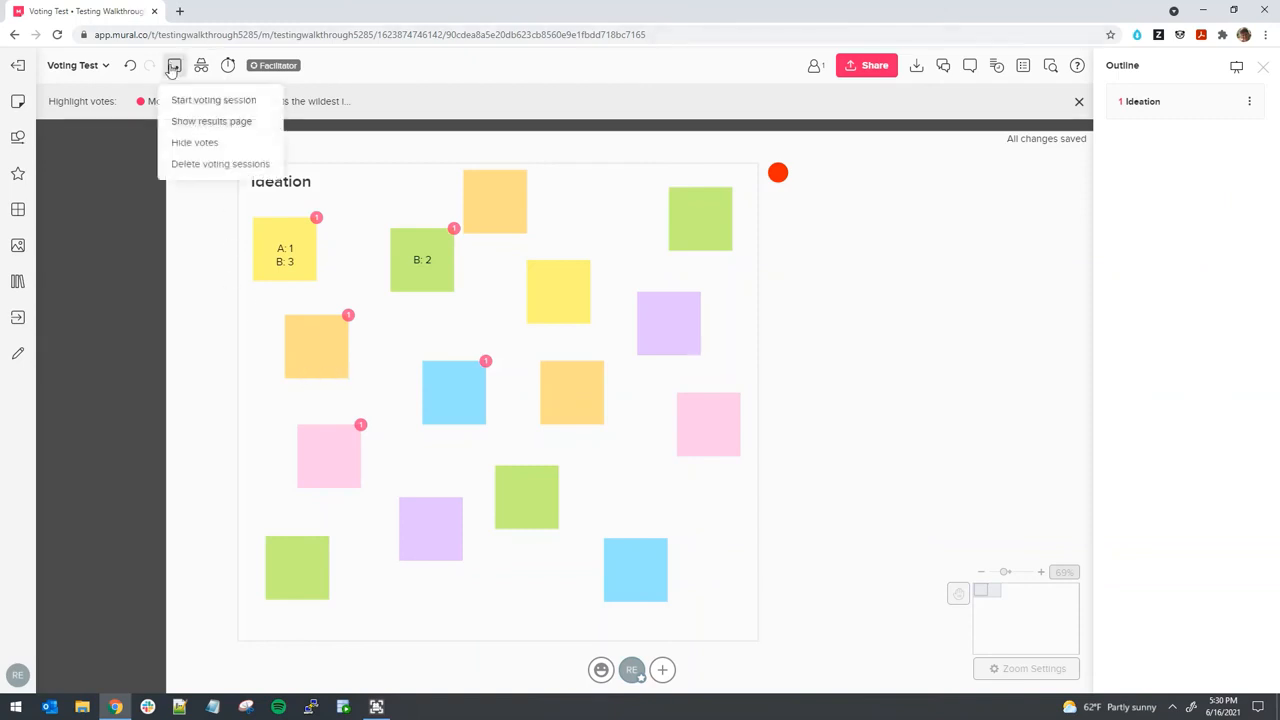
click(210, 121)
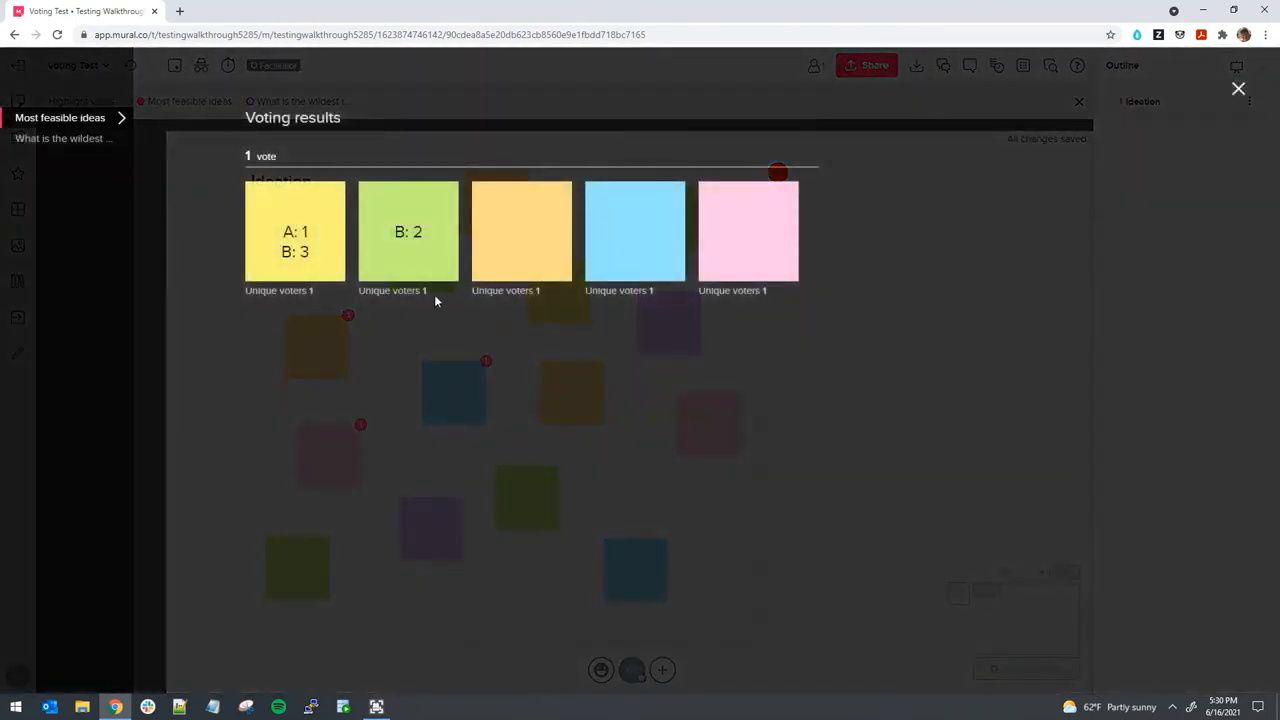
click(1238, 88)
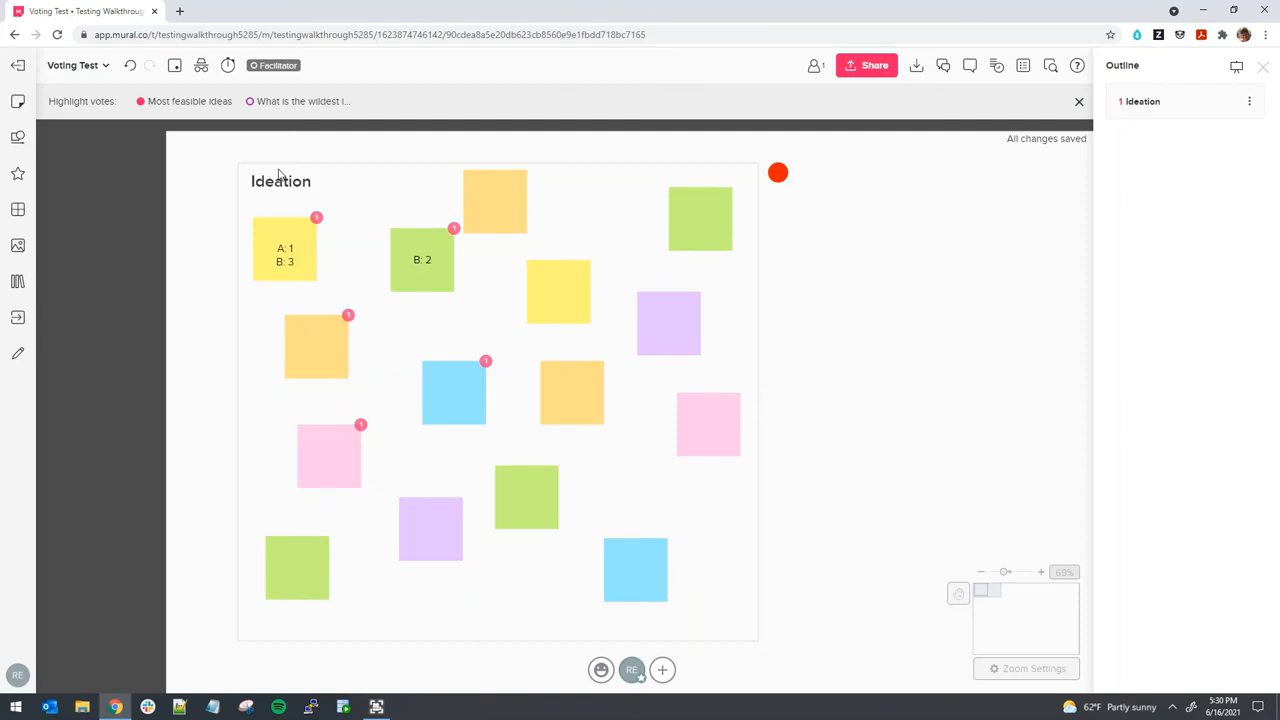
Hide the votes on the mural and show them again
click(175, 67)
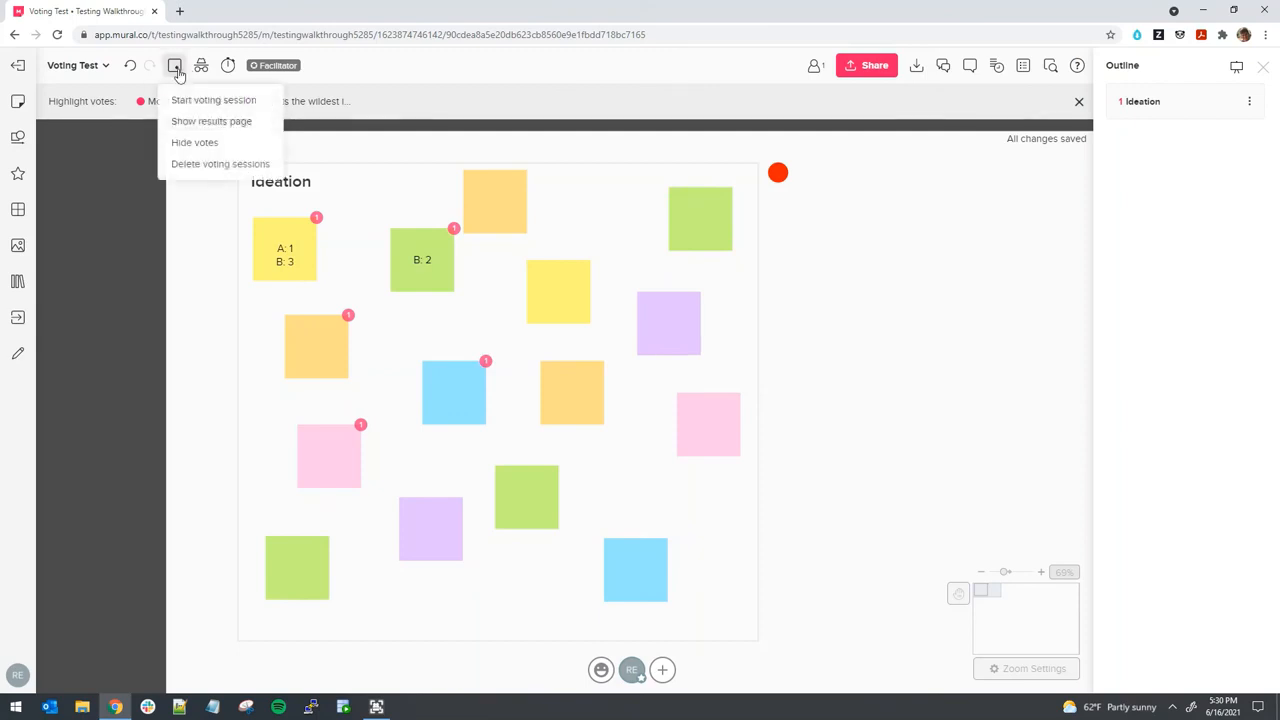
click(195, 143)
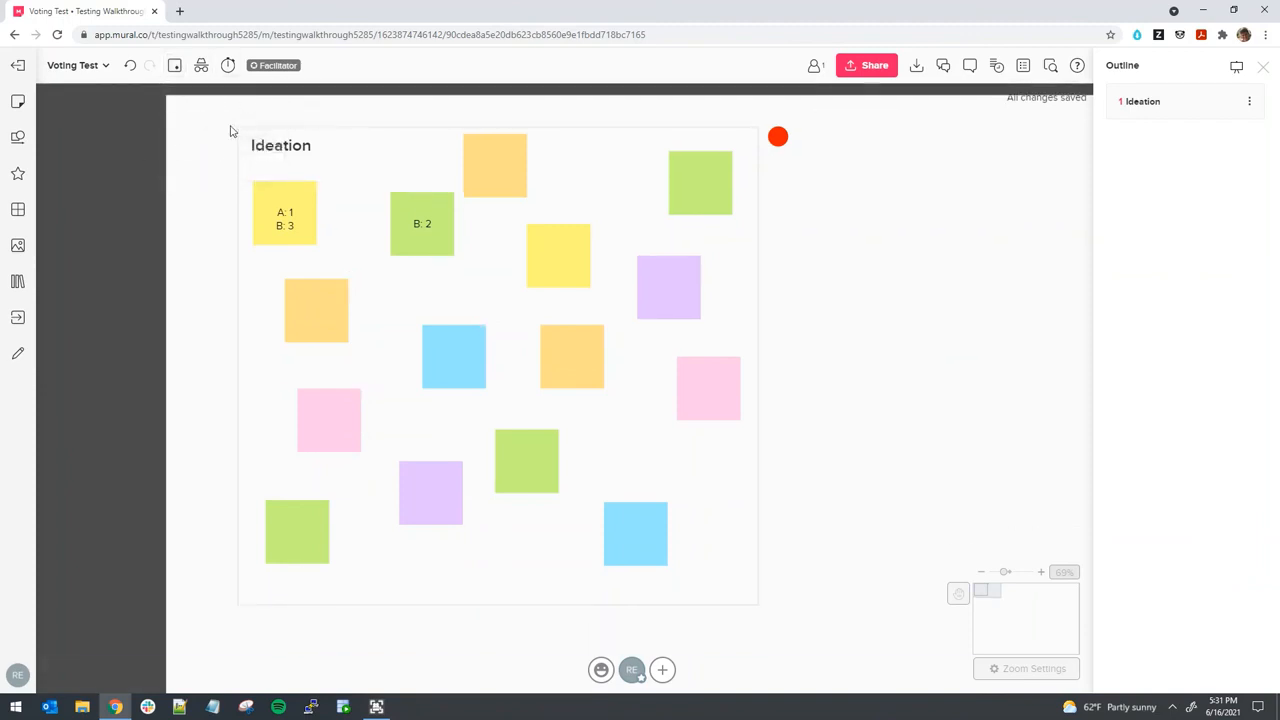
click(174, 65)
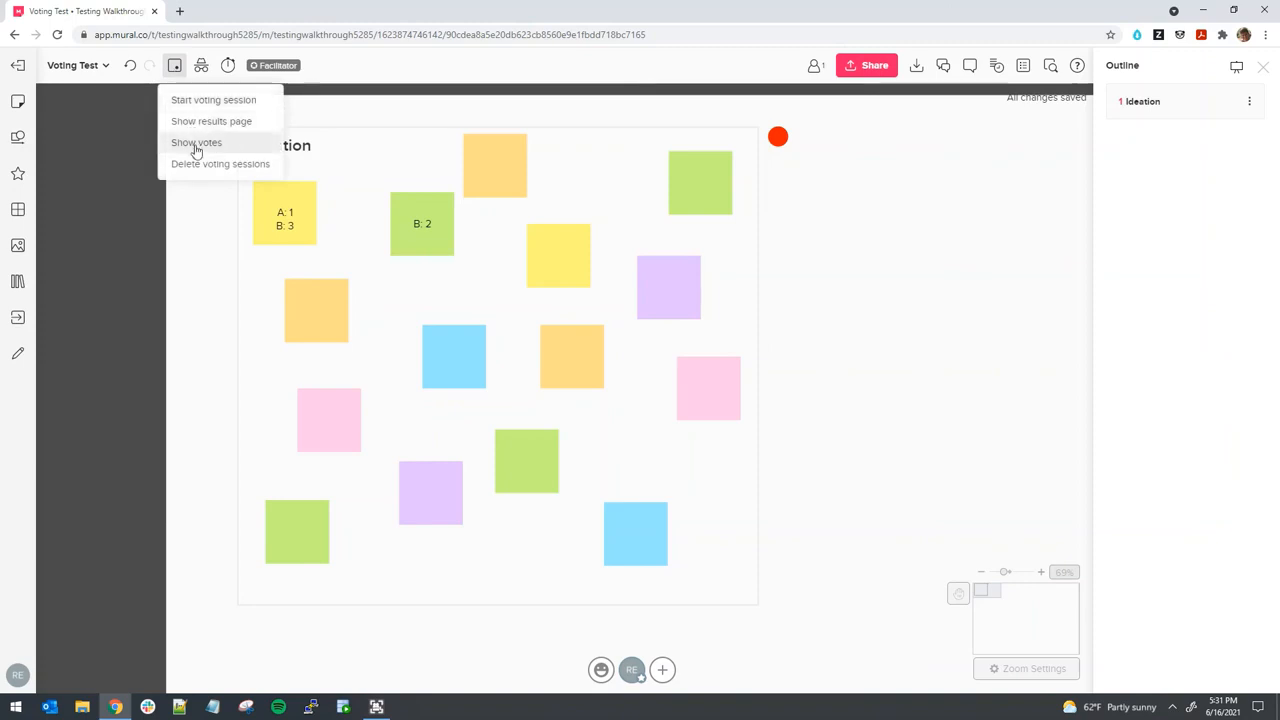
click(196, 143)
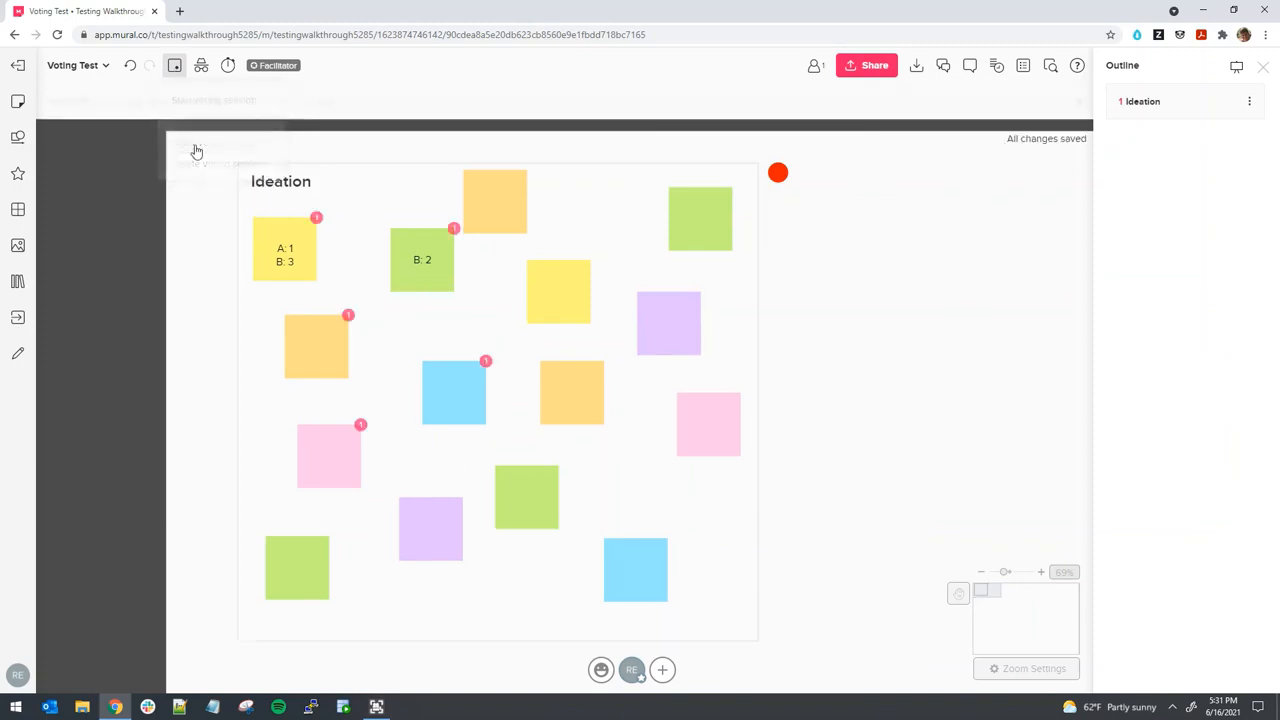
Permanently delete both the "Most feasible ideas" and "What is the wildest idea" voting sessions
click(174, 65)
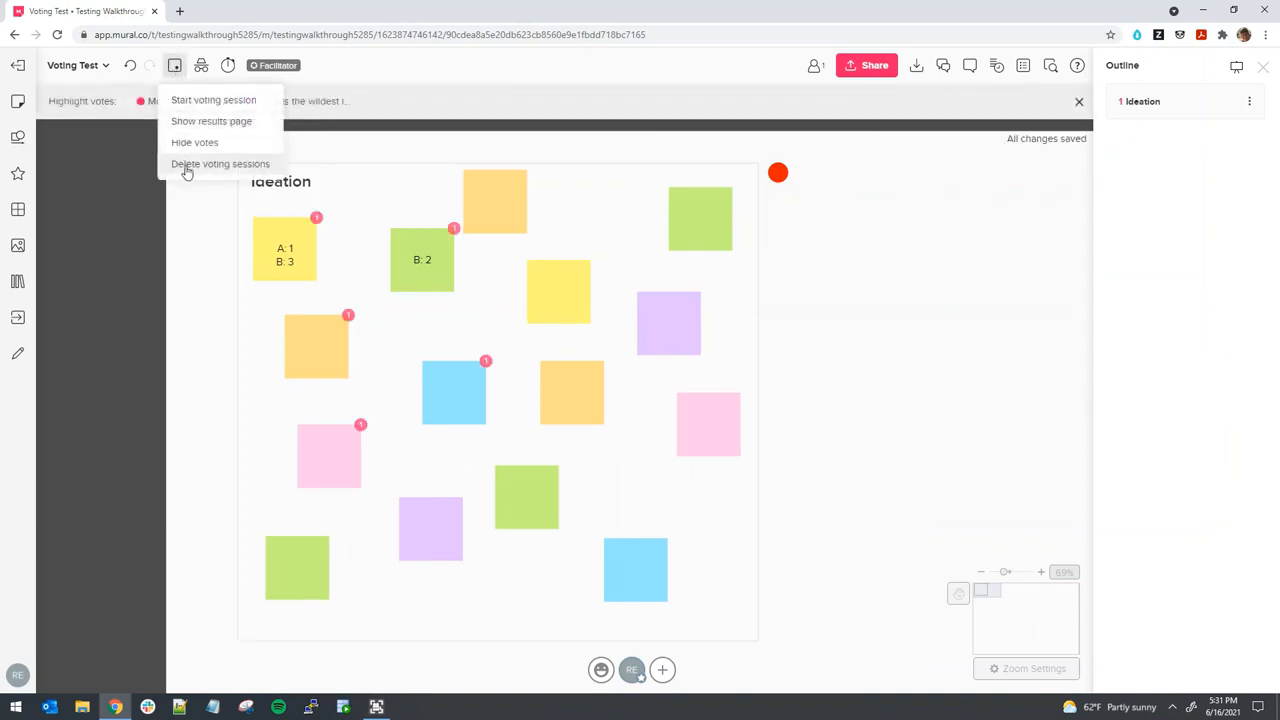
click(188, 218)
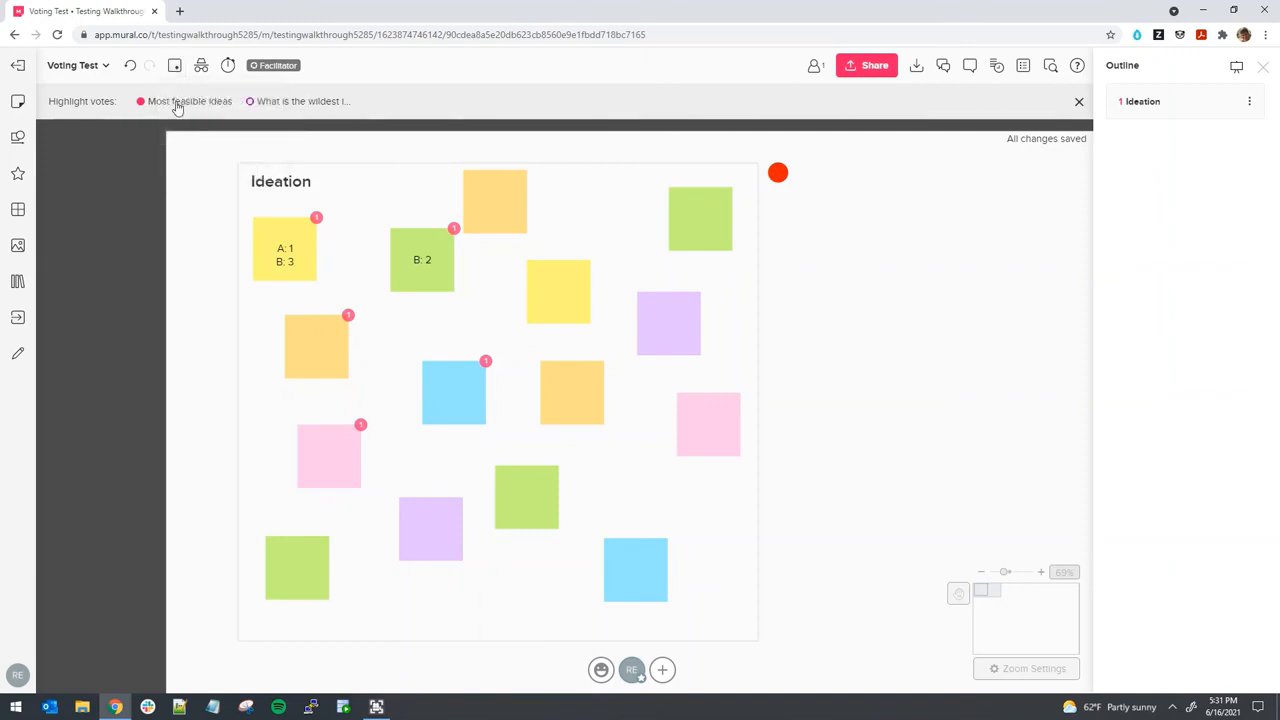
click(174, 66)
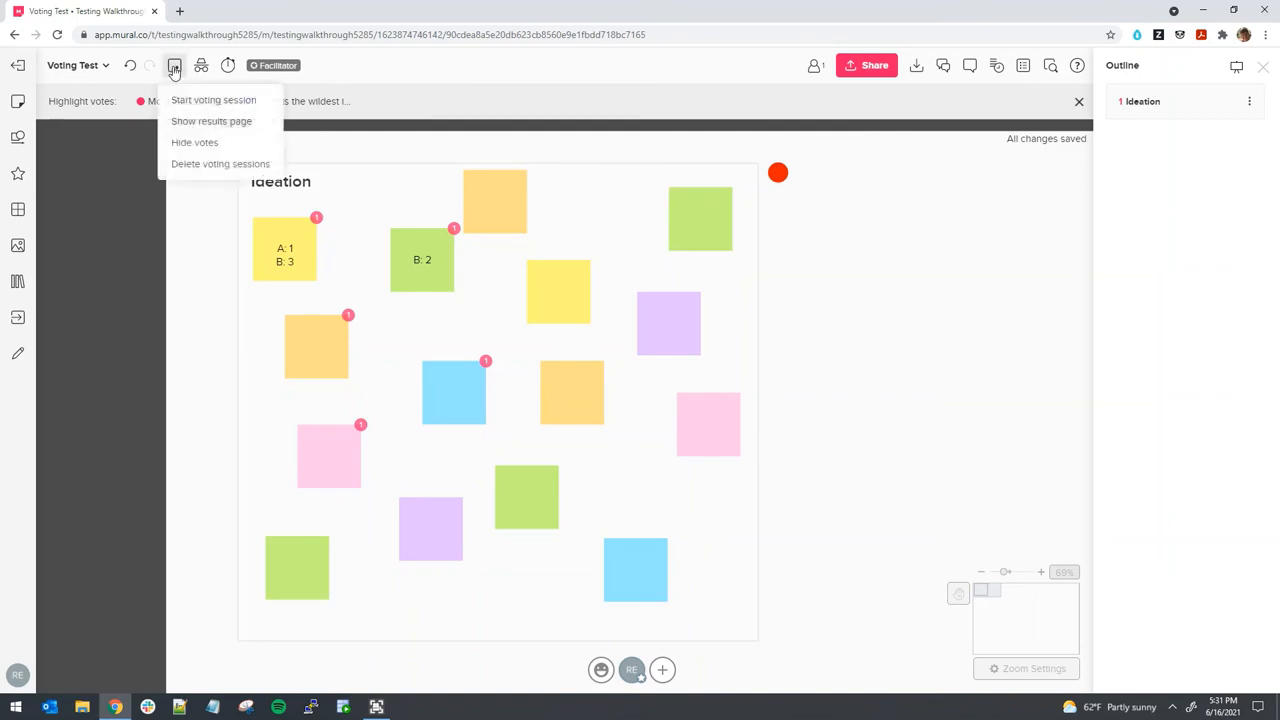
click(179, 166)
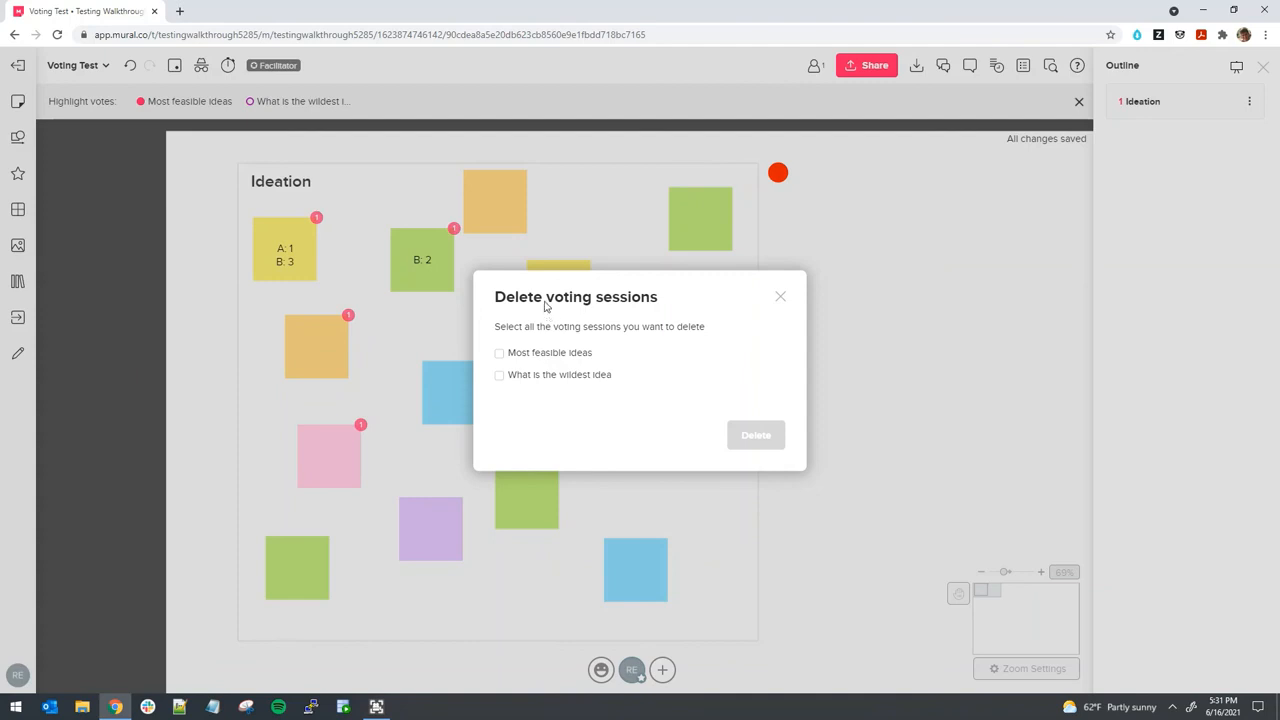
click(499, 354)
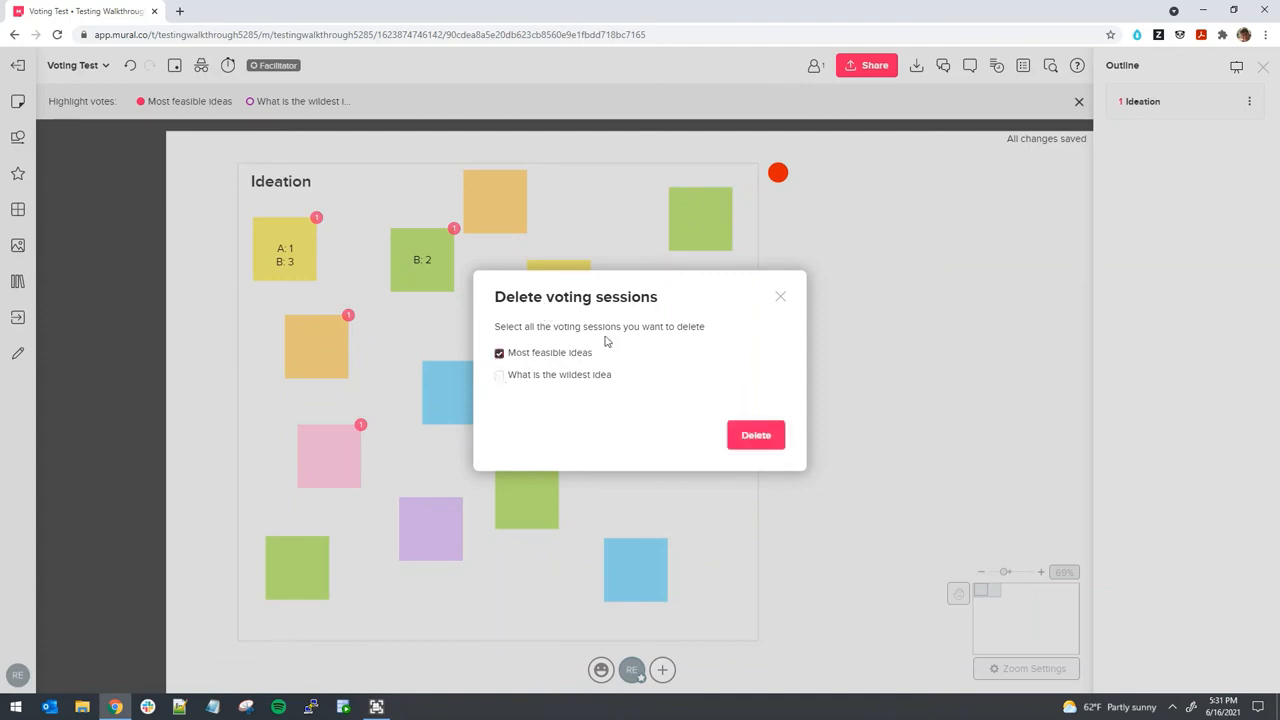
click(499, 376)
click(752, 435)
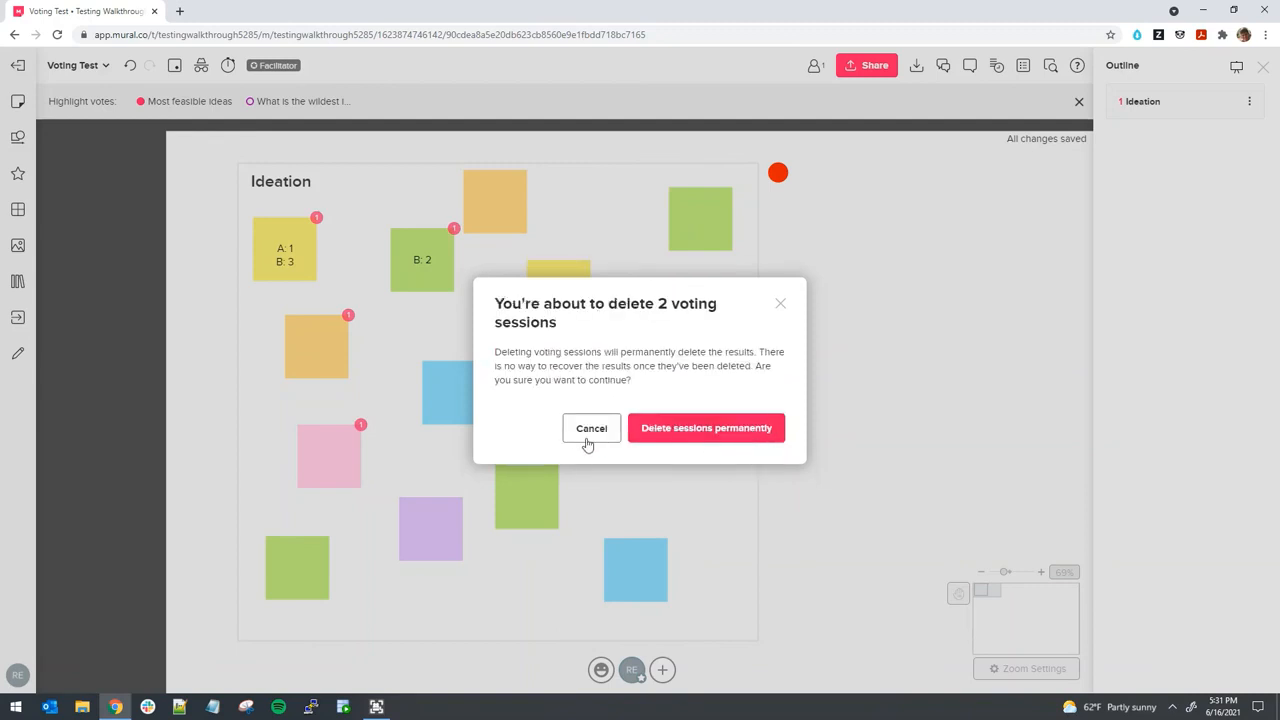
click(695, 432)
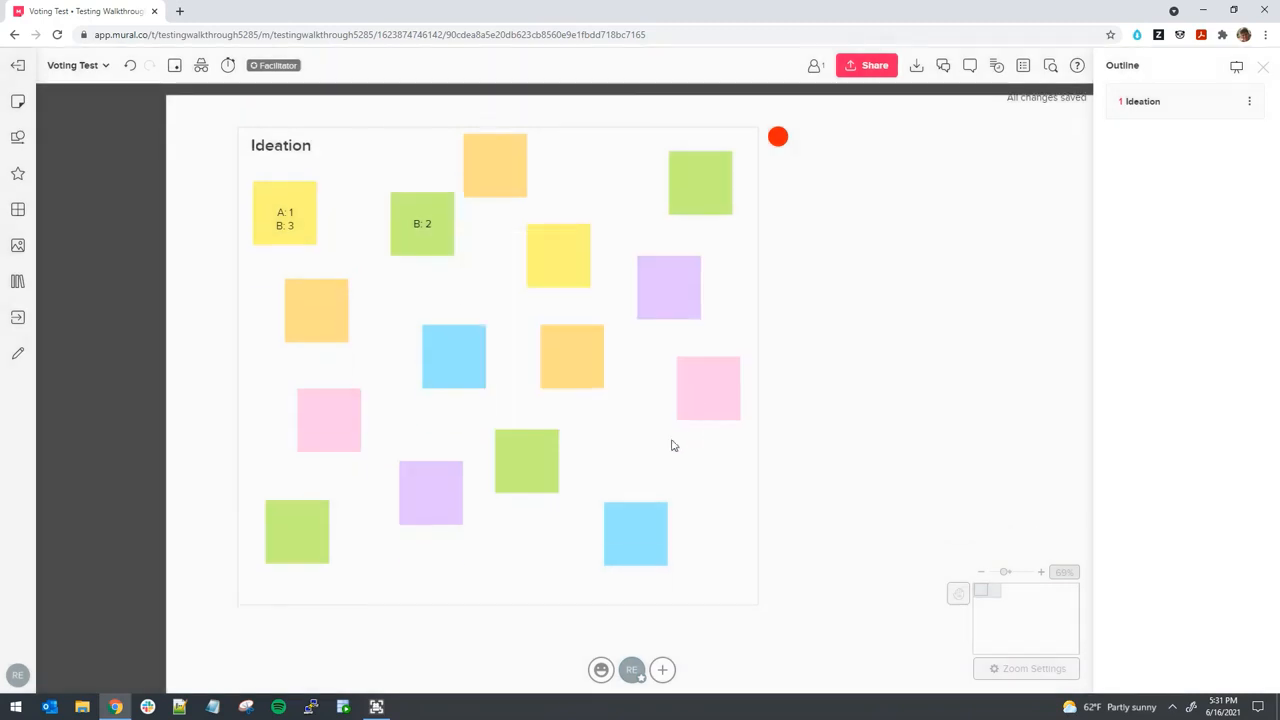
Clear the vote-count text from the upper-left green note and the yellow note
double_click(422, 224)
key(BackSpace)
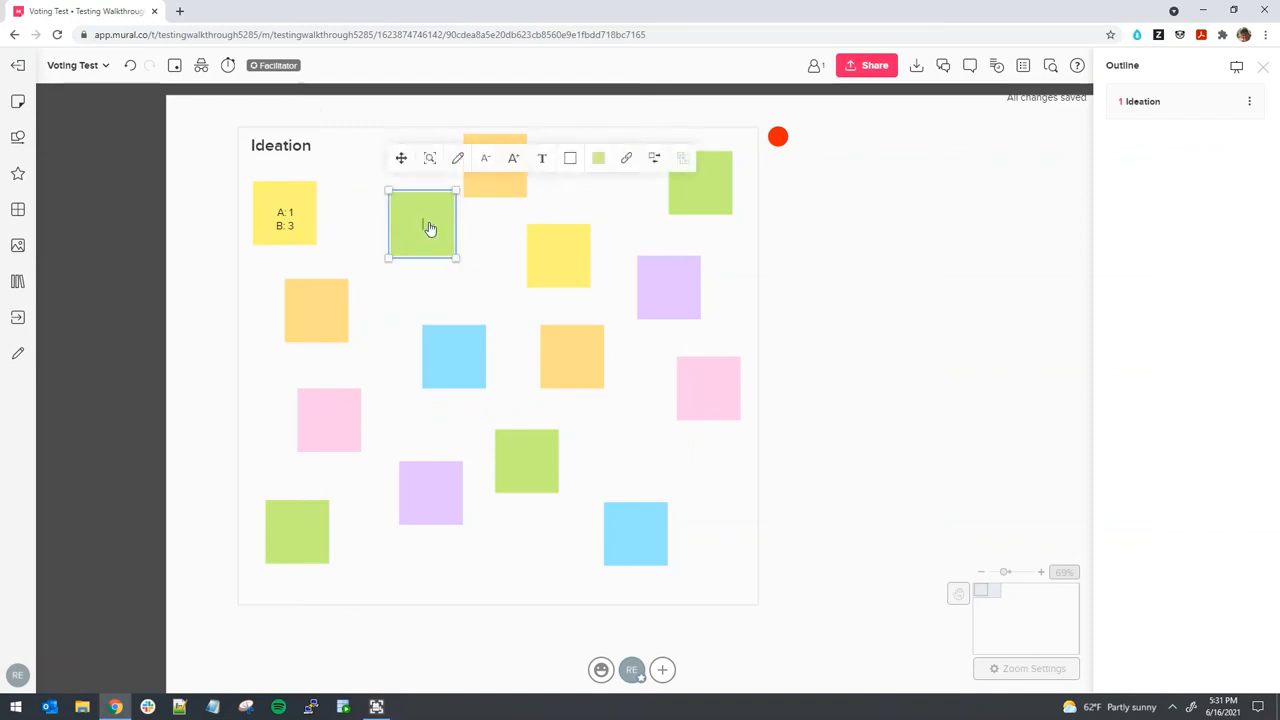
double_click(285, 216)
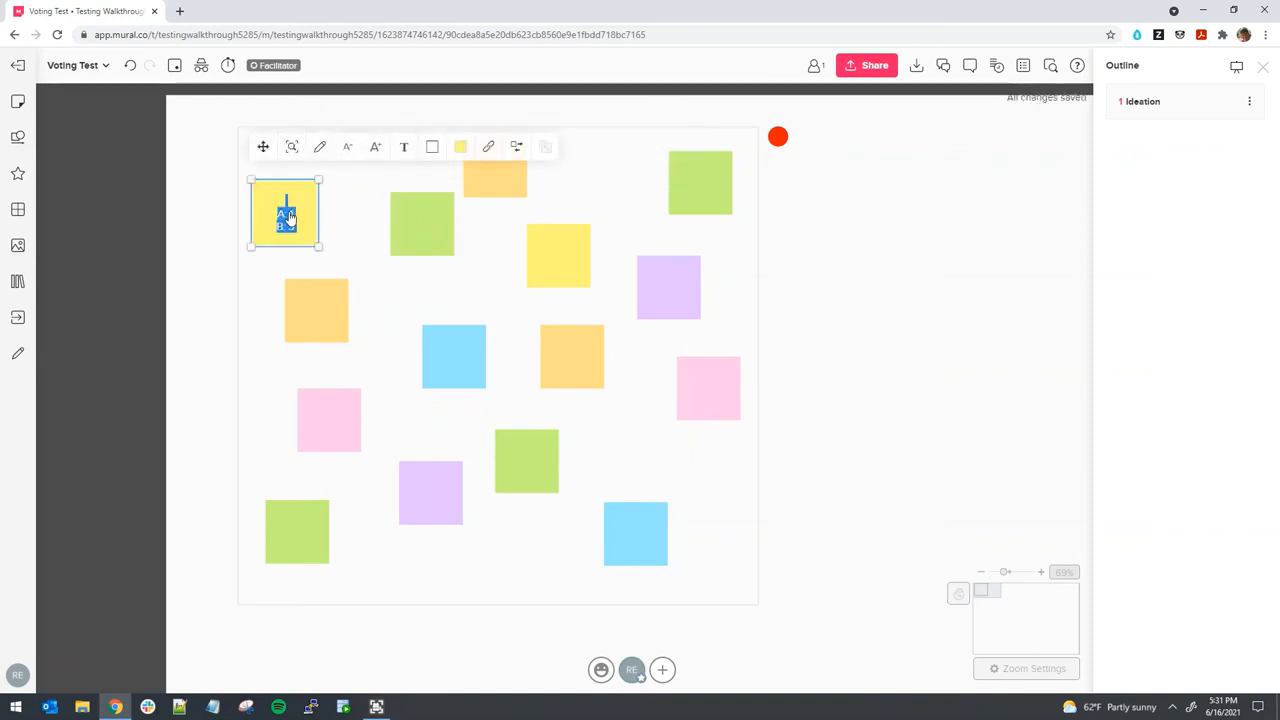
key(BackSpace)
click(350, 230)
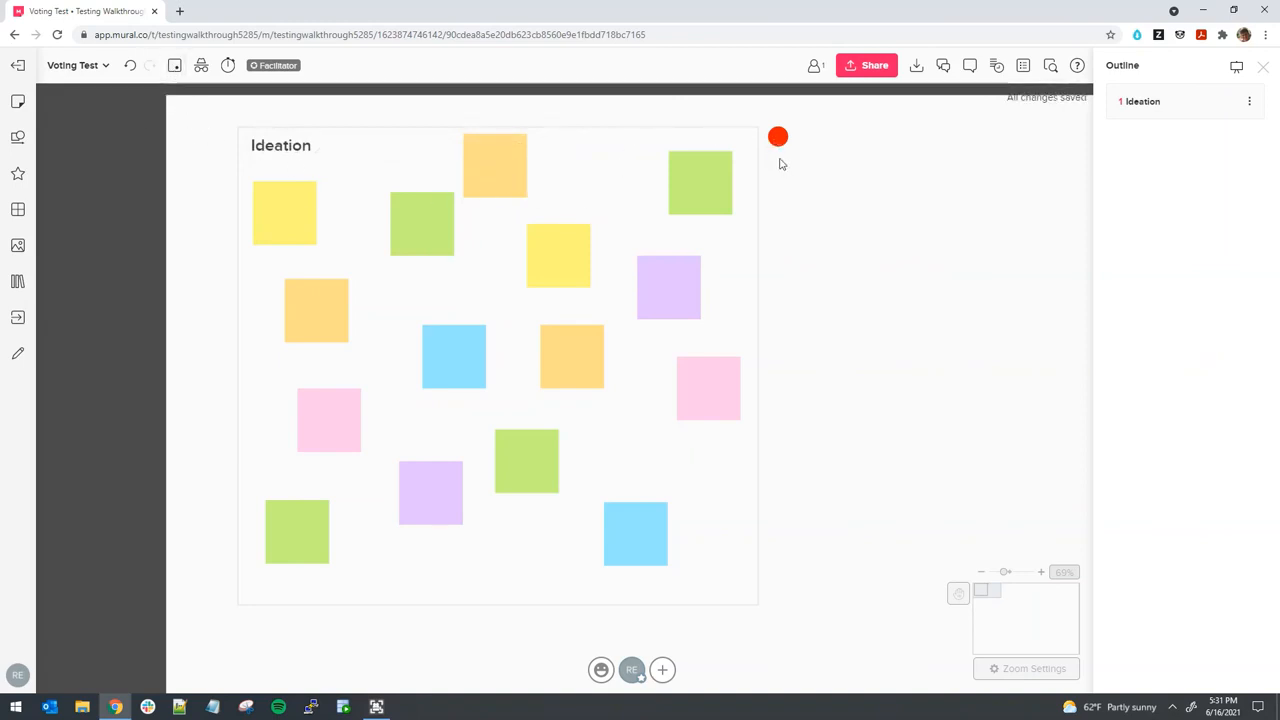
Paste three more copies of the red dot in a column below the original beside the Ideation area
key(ctrl+v)
key(ctrl+v)
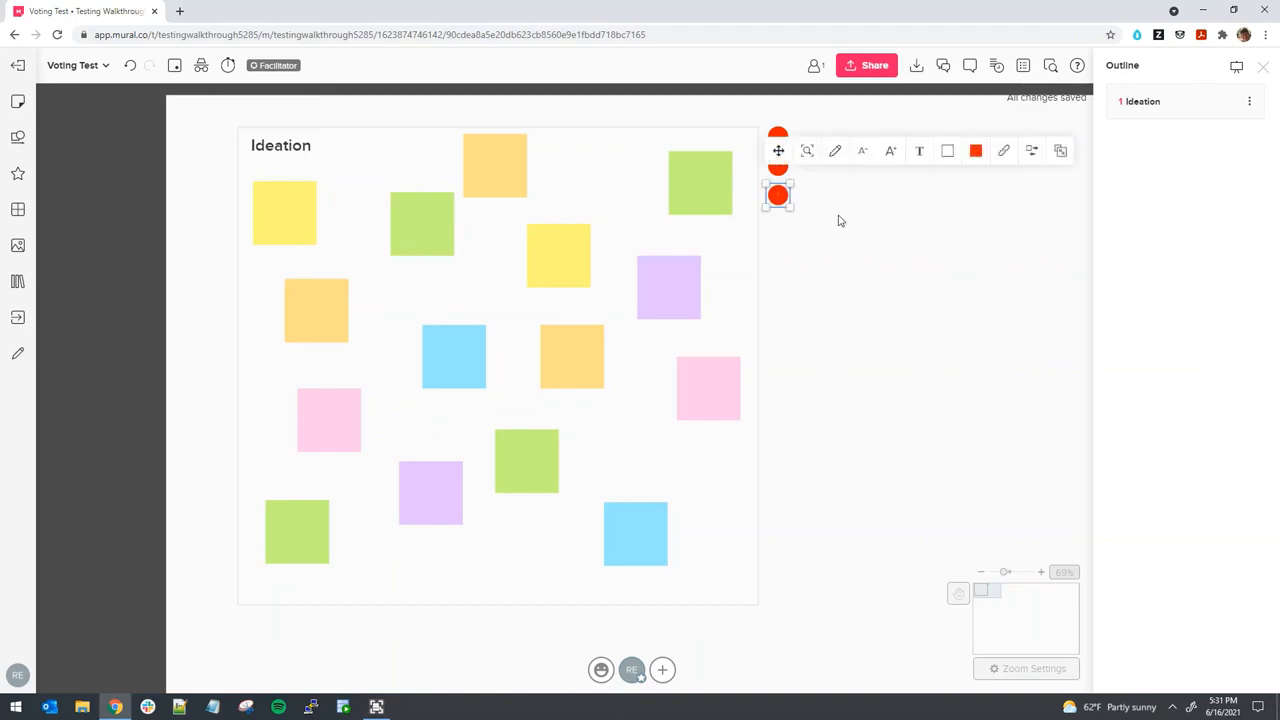
key(ctrl+v)
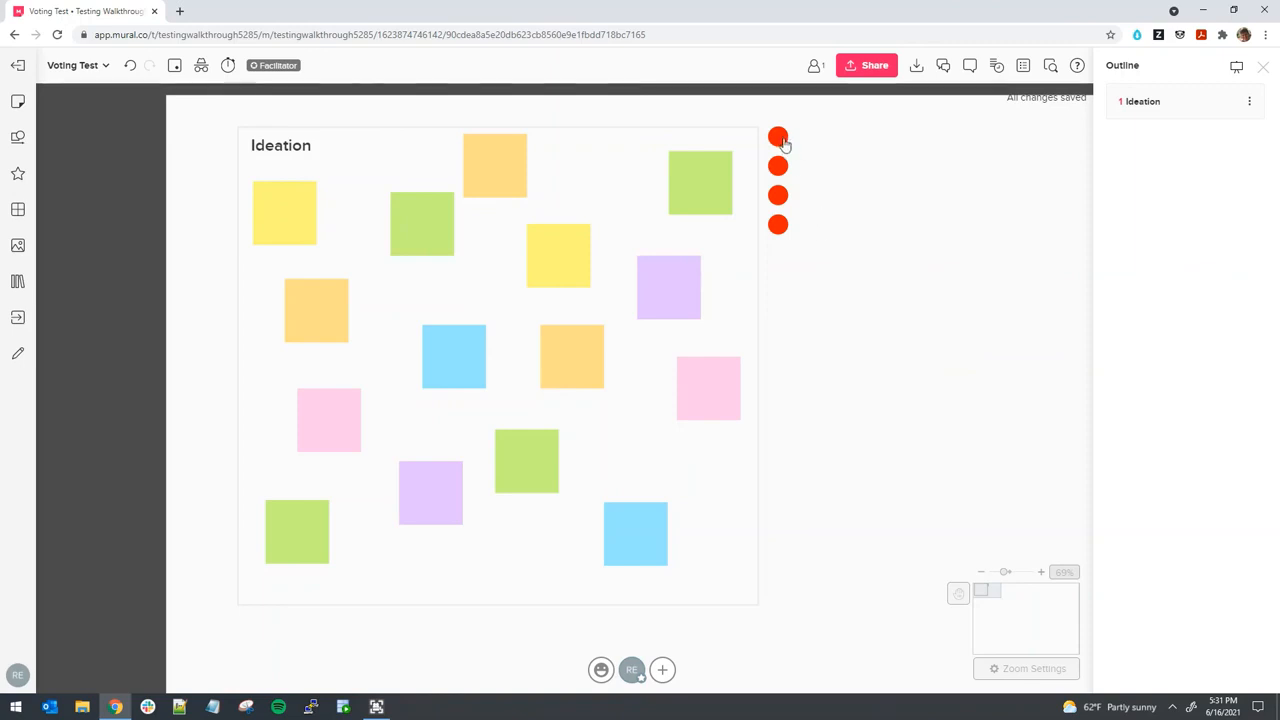
Place one of the red dots on the lower-left corner of the upper-left yellow note
click(786, 144)
drag(790, 149, 527, 250)
click(781, 167)
click(780, 196)
click(780, 228)
click(823, 251)
drag(286, 241, 260, 238)
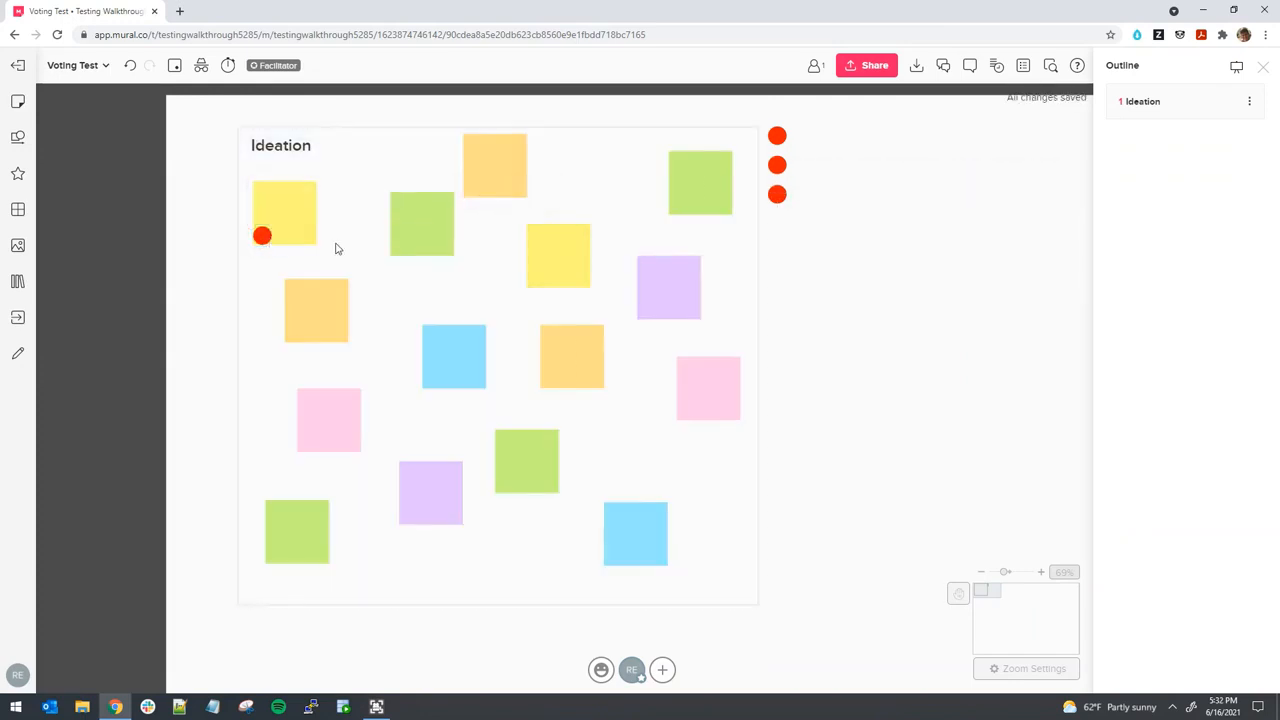